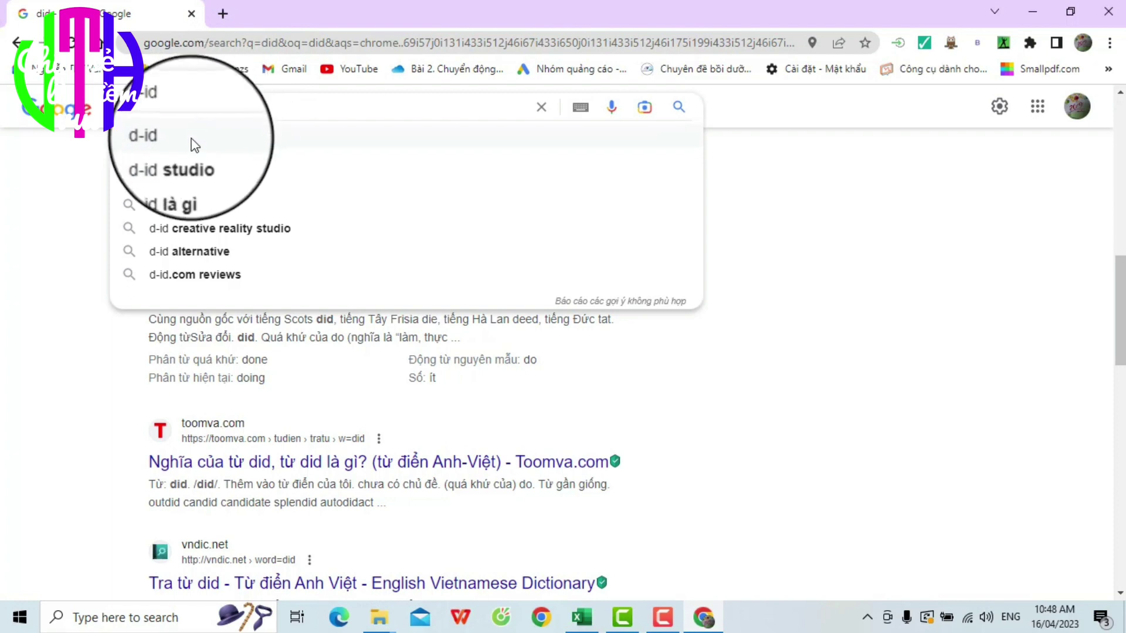
Search Google for d-id and open the official D-ID website
click(191, 140)
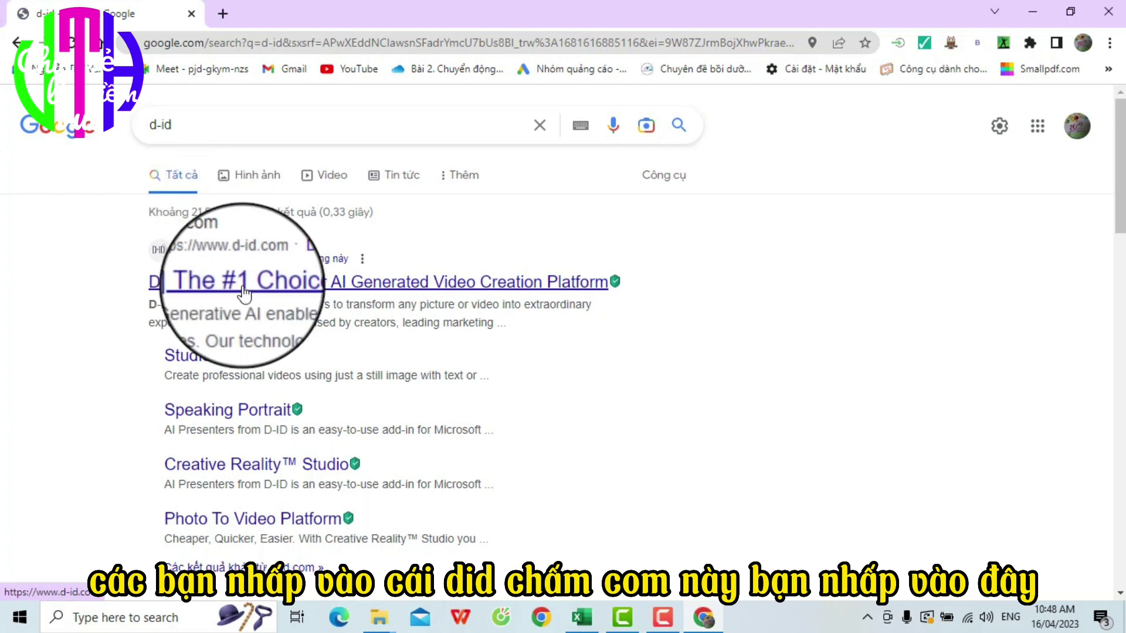
click(269, 284)
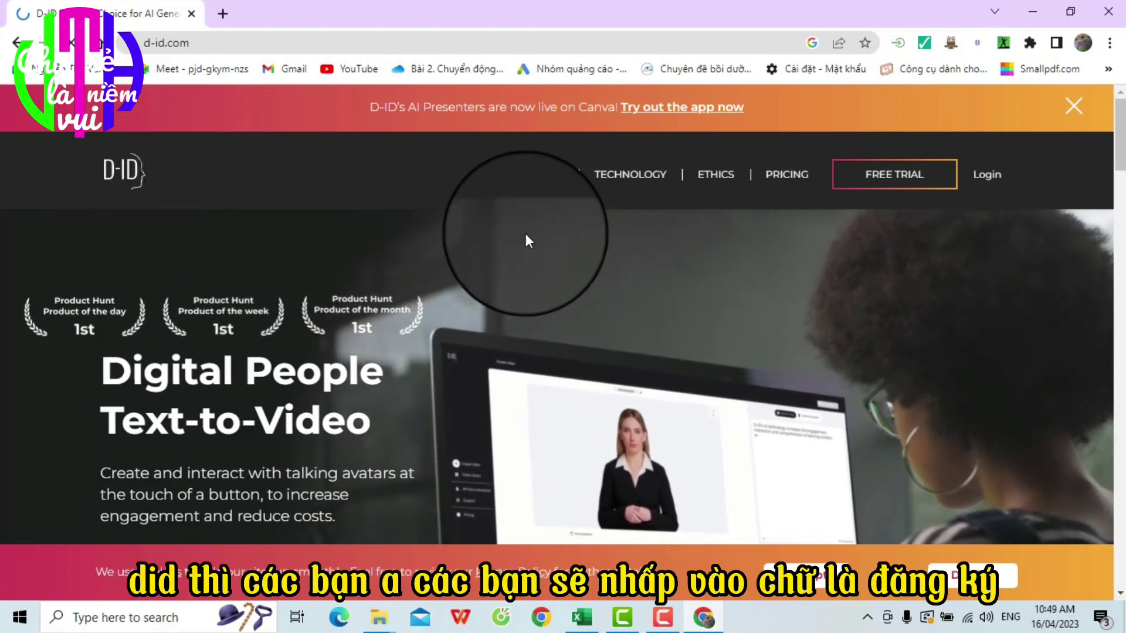
scroll(475, 372, down, 3)
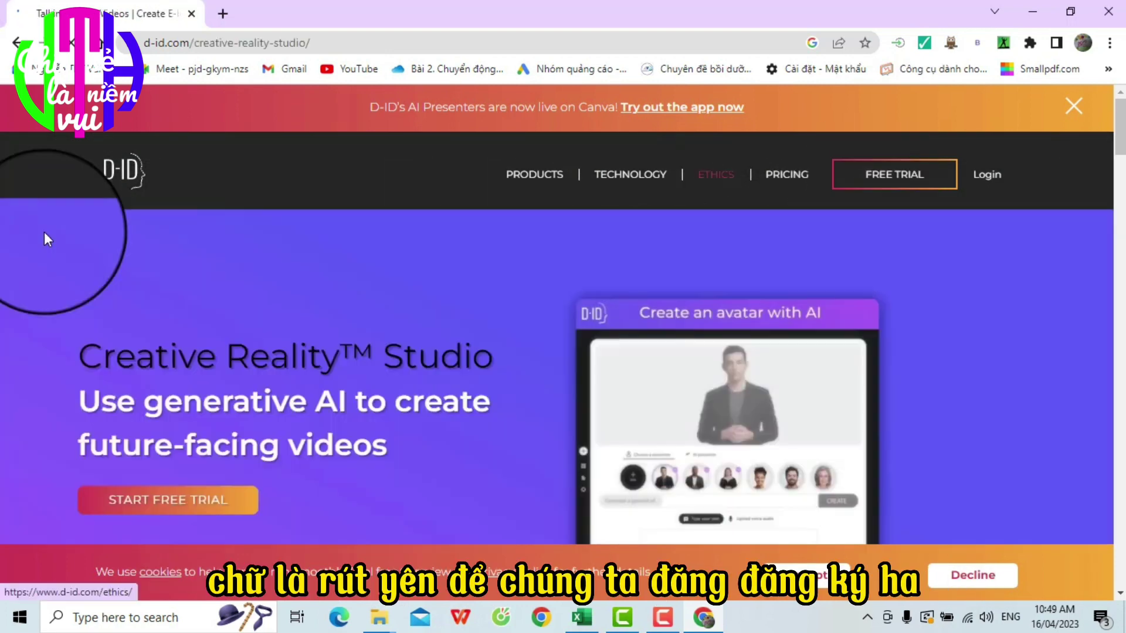
Log in to D-ID with the existing Google account and decline saving the password in the browser
click(989, 184)
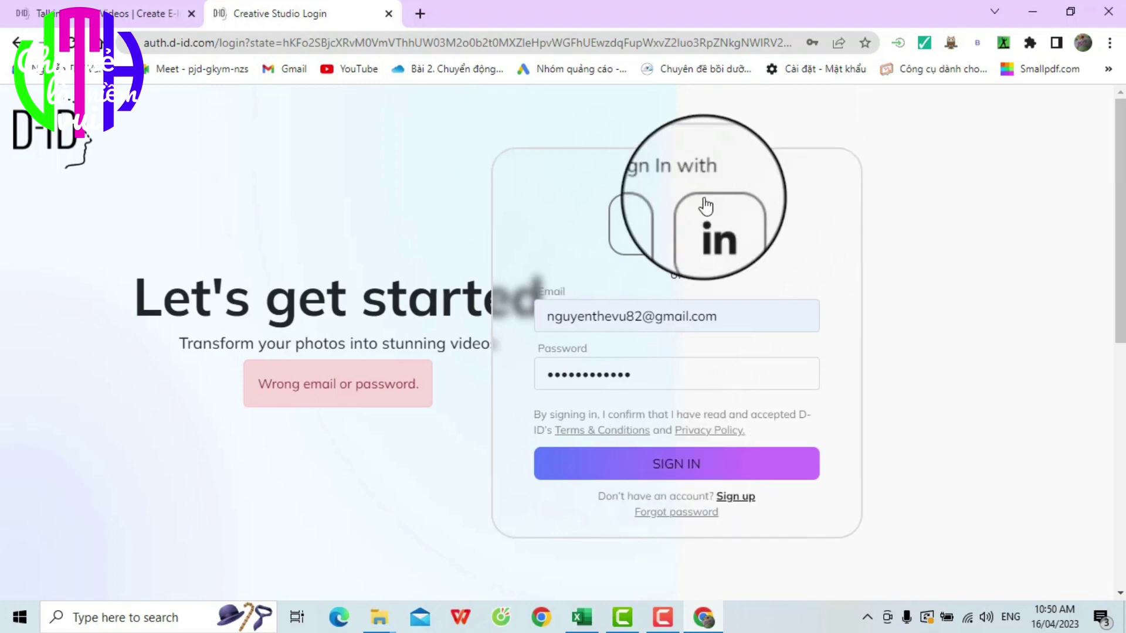
click(643, 228)
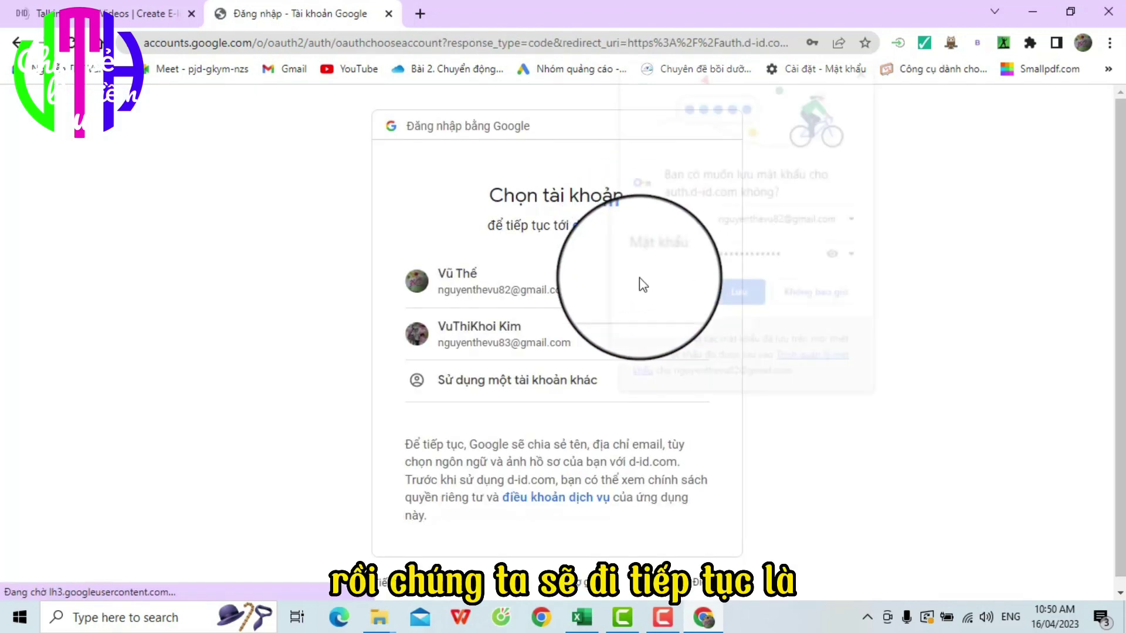
click(456, 283)
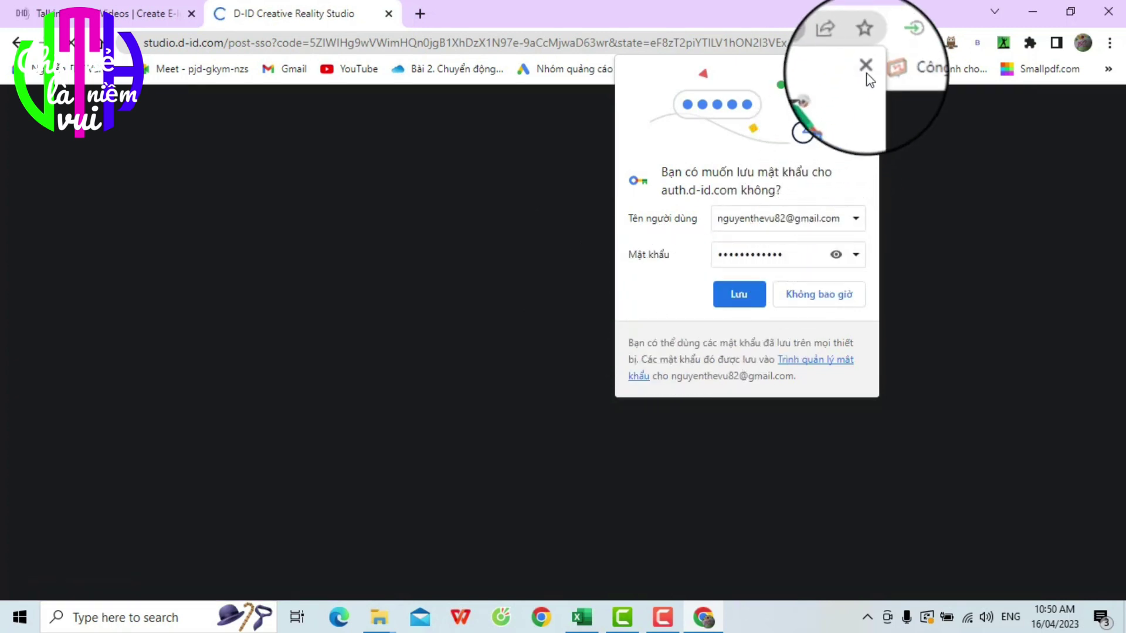
click(821, 293)
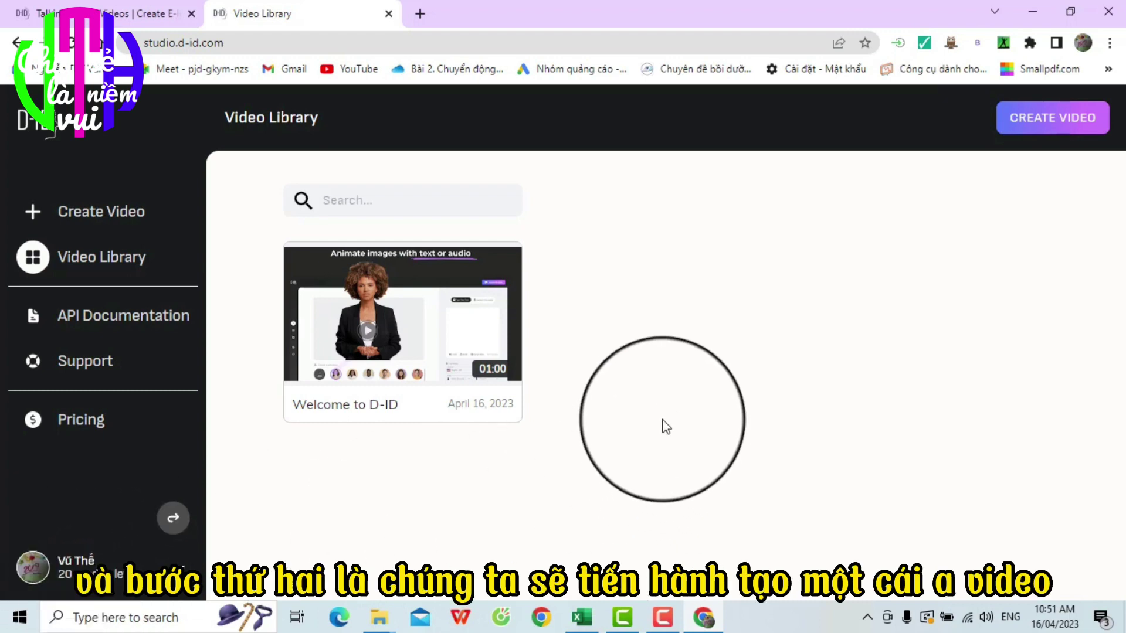
Start a new creative video and look over the script options and available presenters
click(1051, 128)
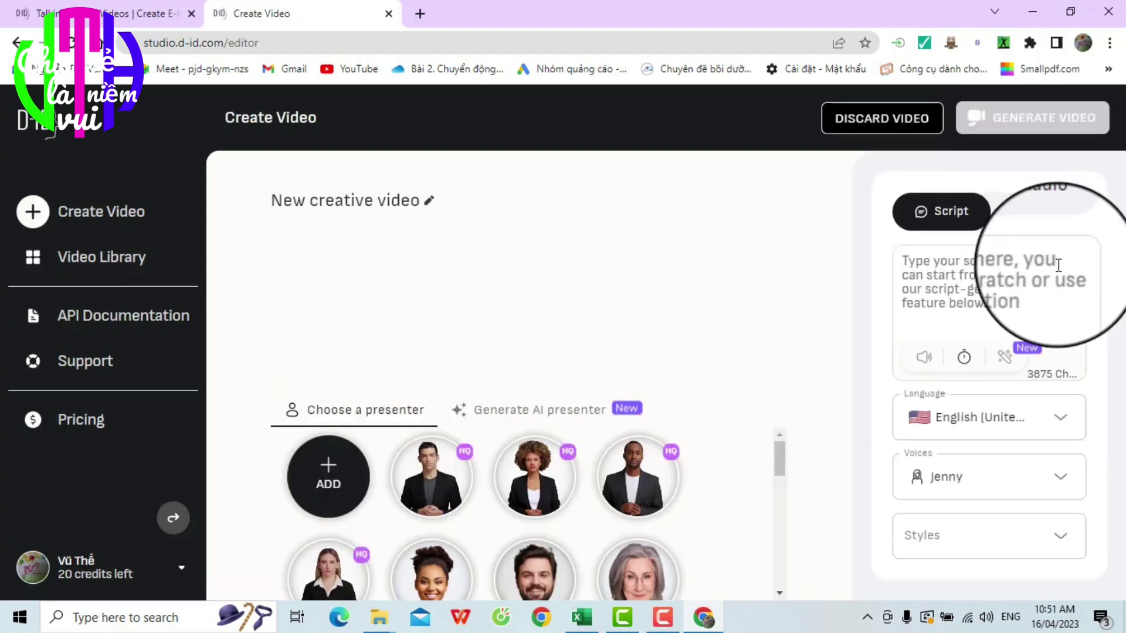
scroll(719, 542, down, 2)
scroll(736, 524, up, 10)
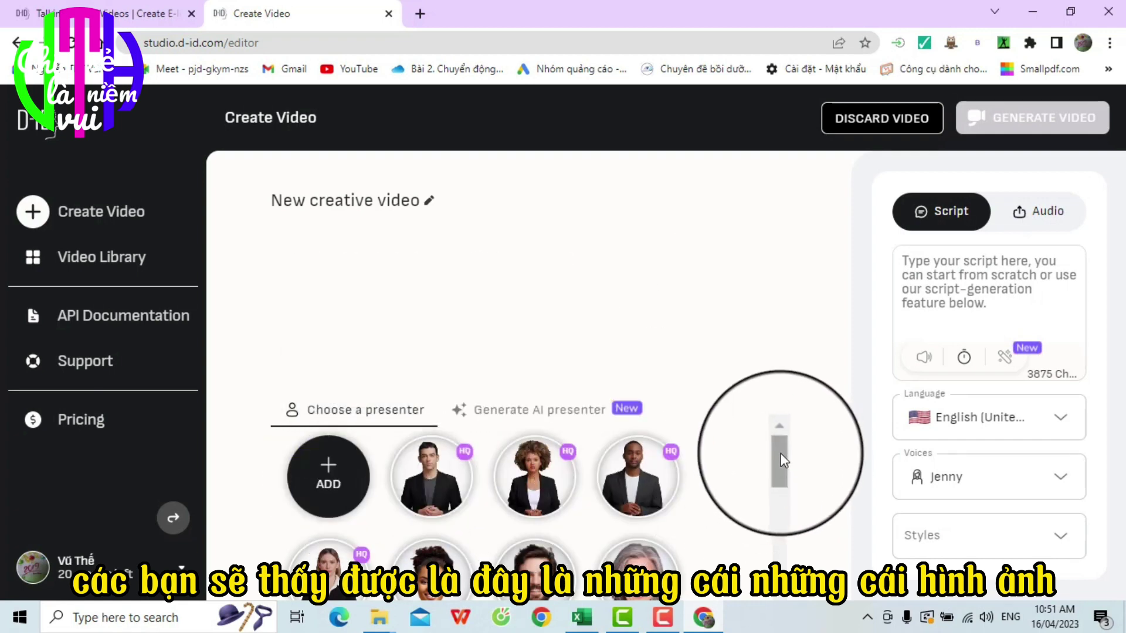
mouse_move(781, 454)
mouse_down()
mouse_move(772, 575)
mouse_move(799, 455)
mouse_up()
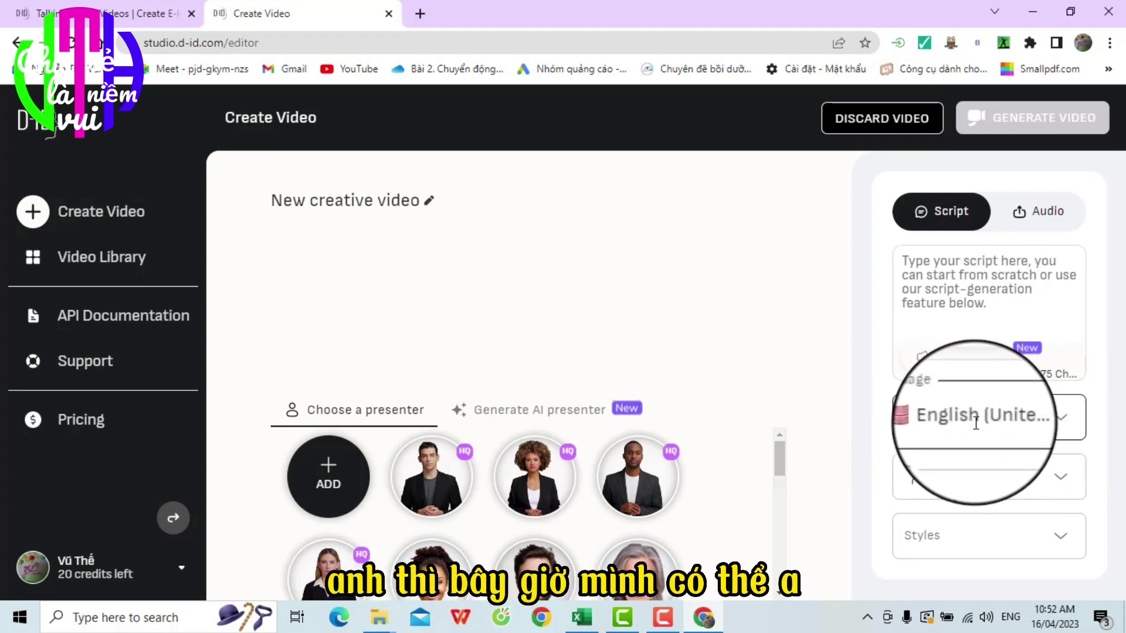
Set the script language to Vietnamese (Vietnam) and keep the female voice HoaiMy
click(1059, 422)
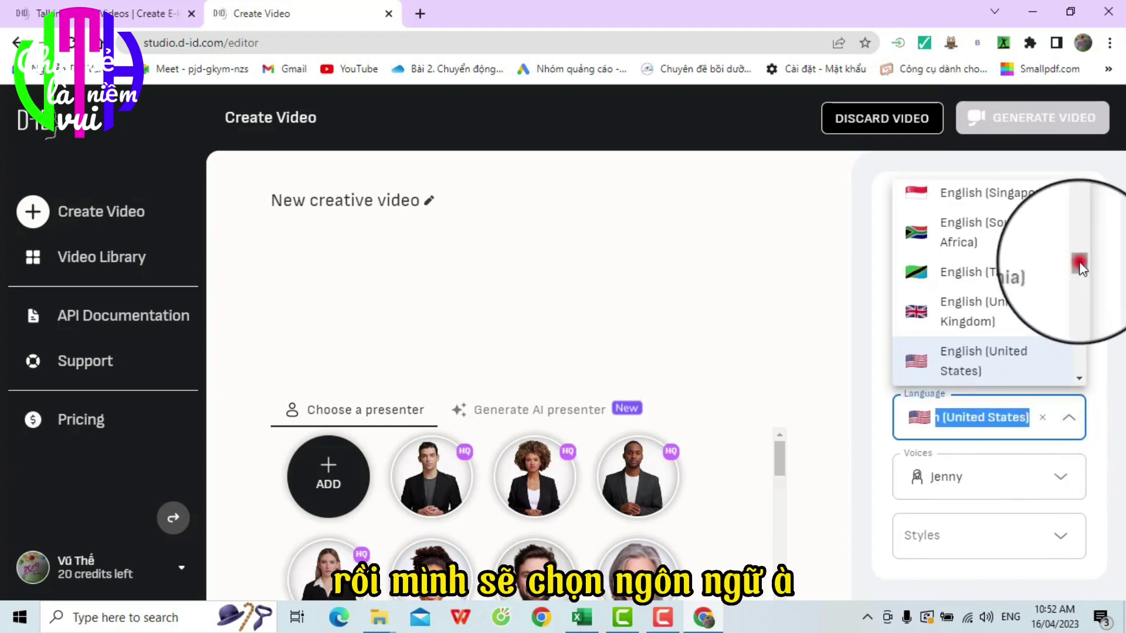
drag(1082, 268, 1080, 367)
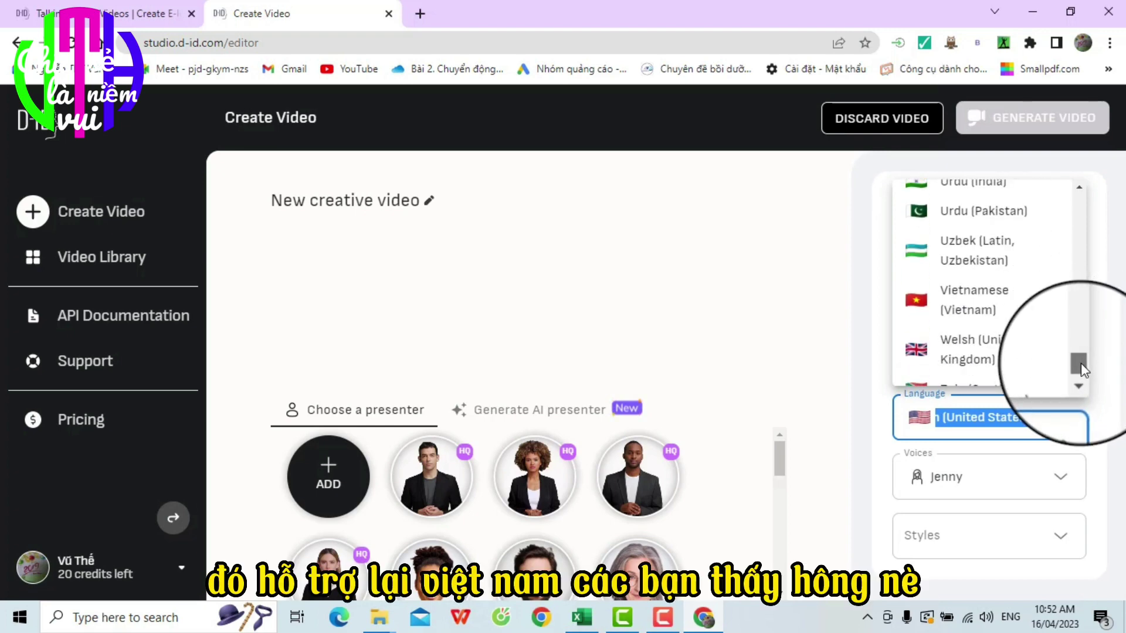
click(959, 313)
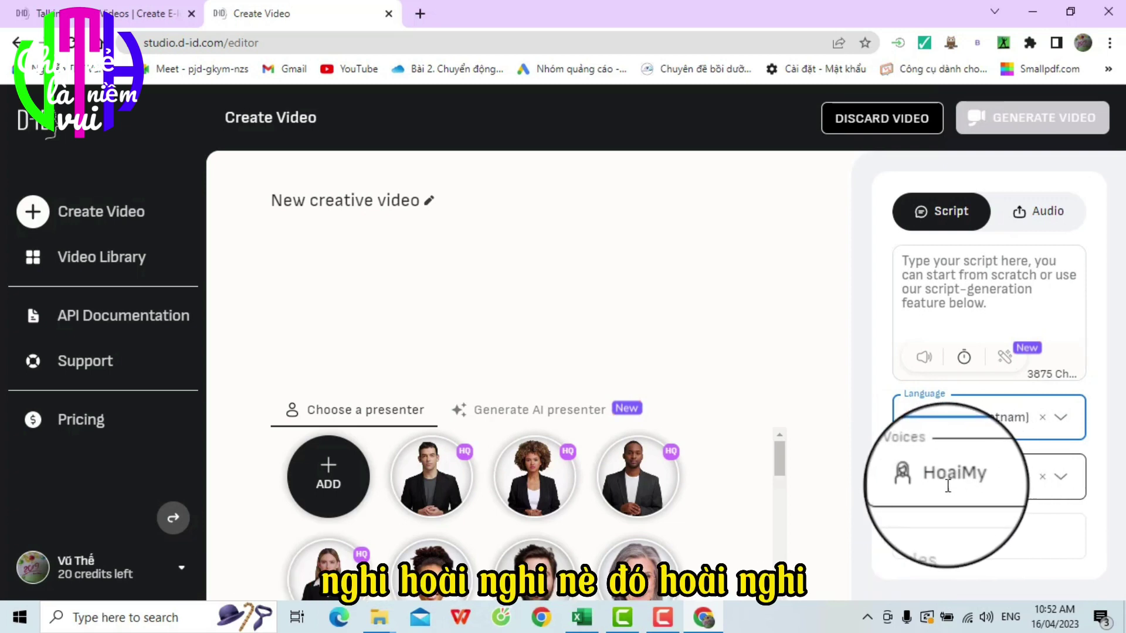
click(1061, 483)
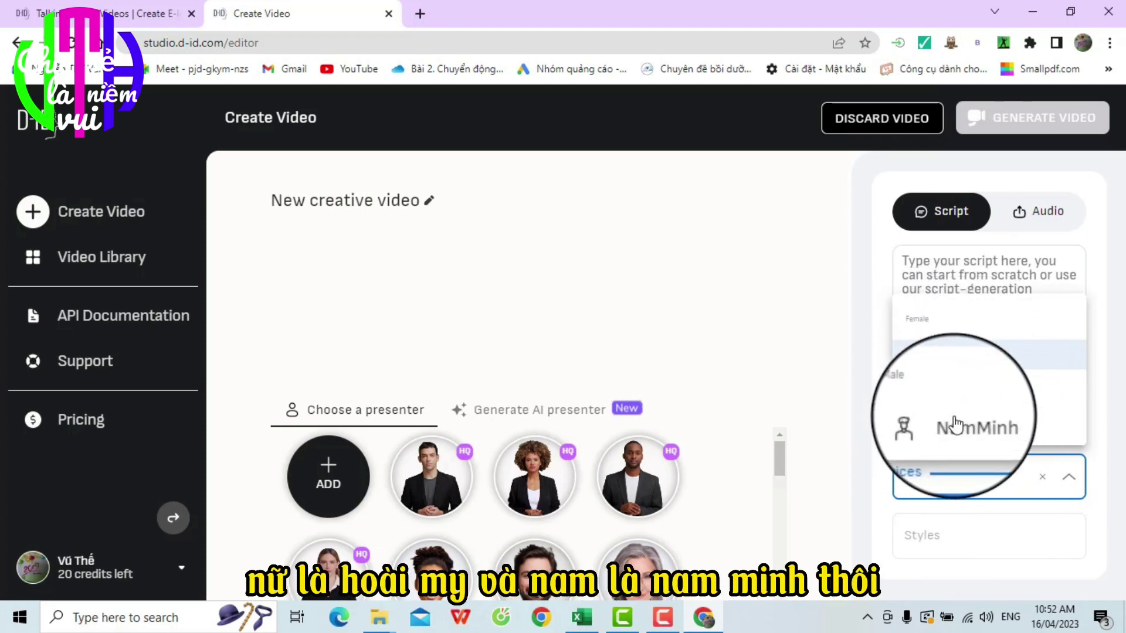
click(935, 536)
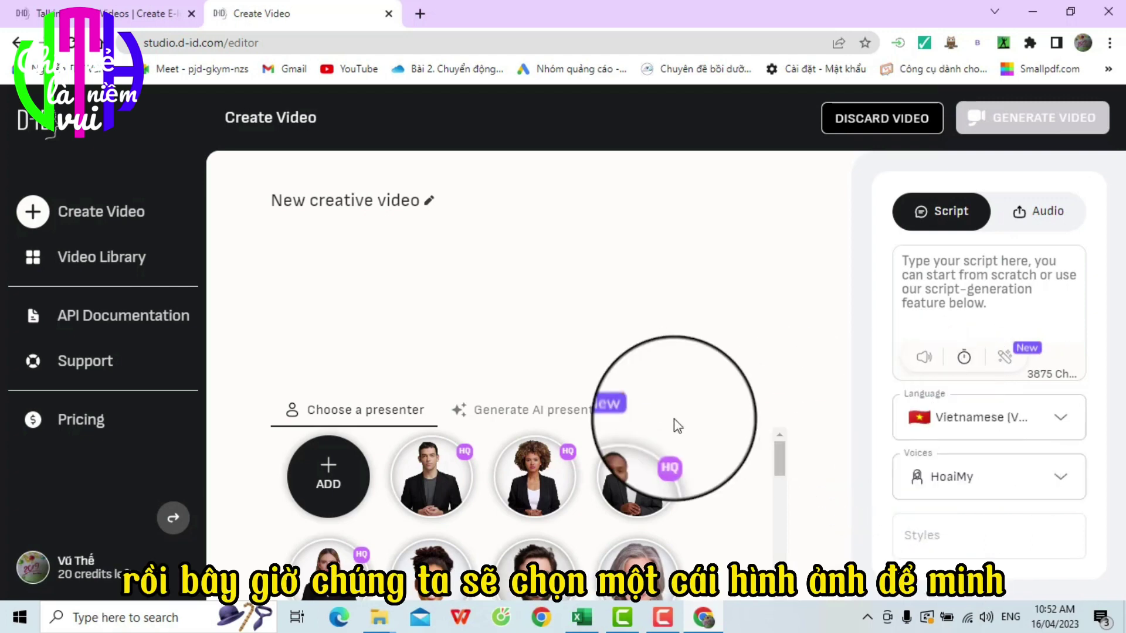
Choose the woman with long dark hair and a white collar as the video's presenter
drag(782, 456, 794, 561)
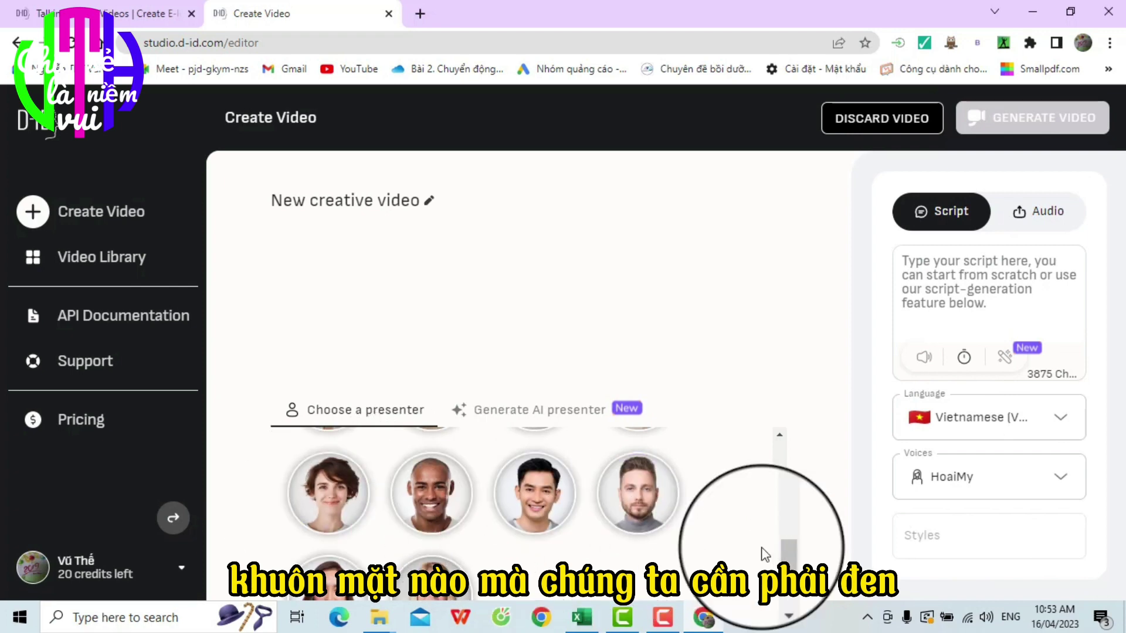
drag(780, 550, 656, 525)
click(327, 521)
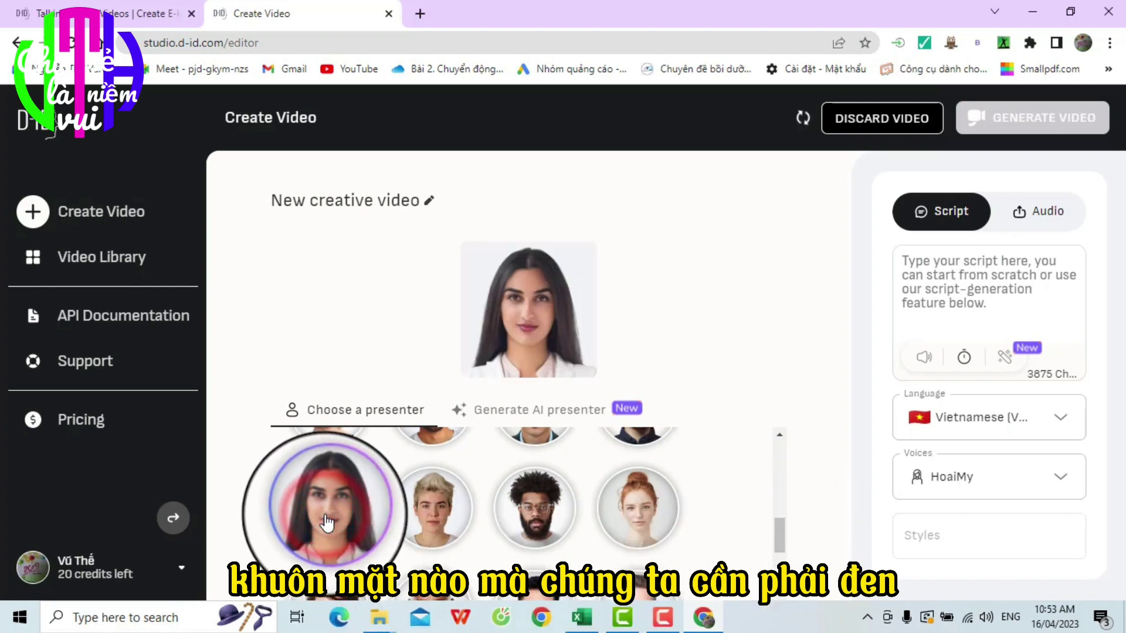
right_click(828, 428)
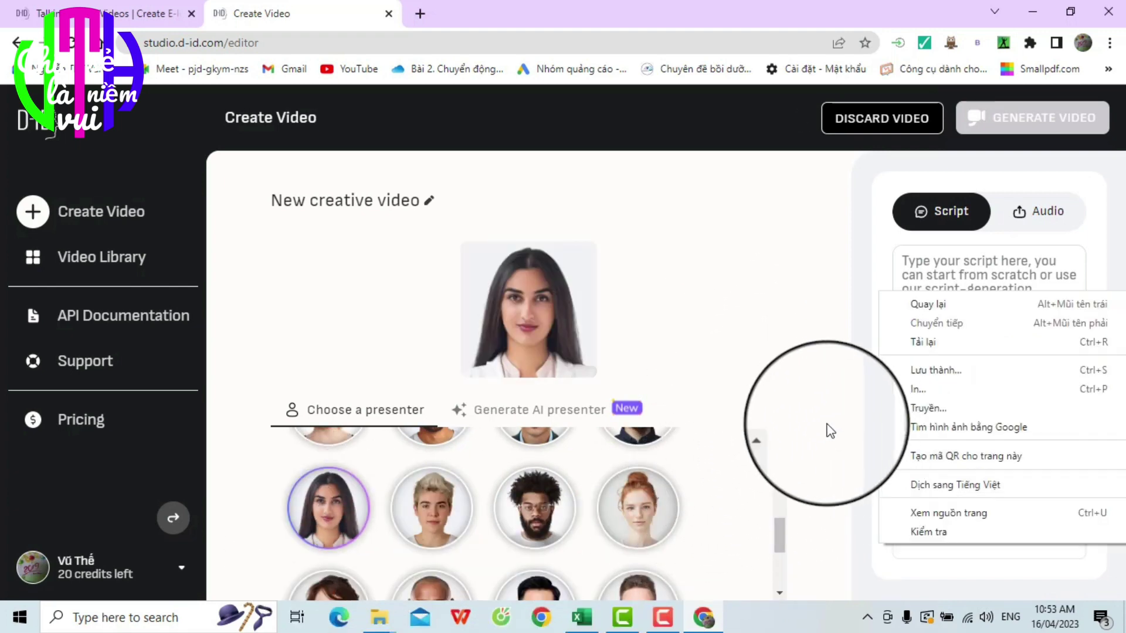
click(821, 420)
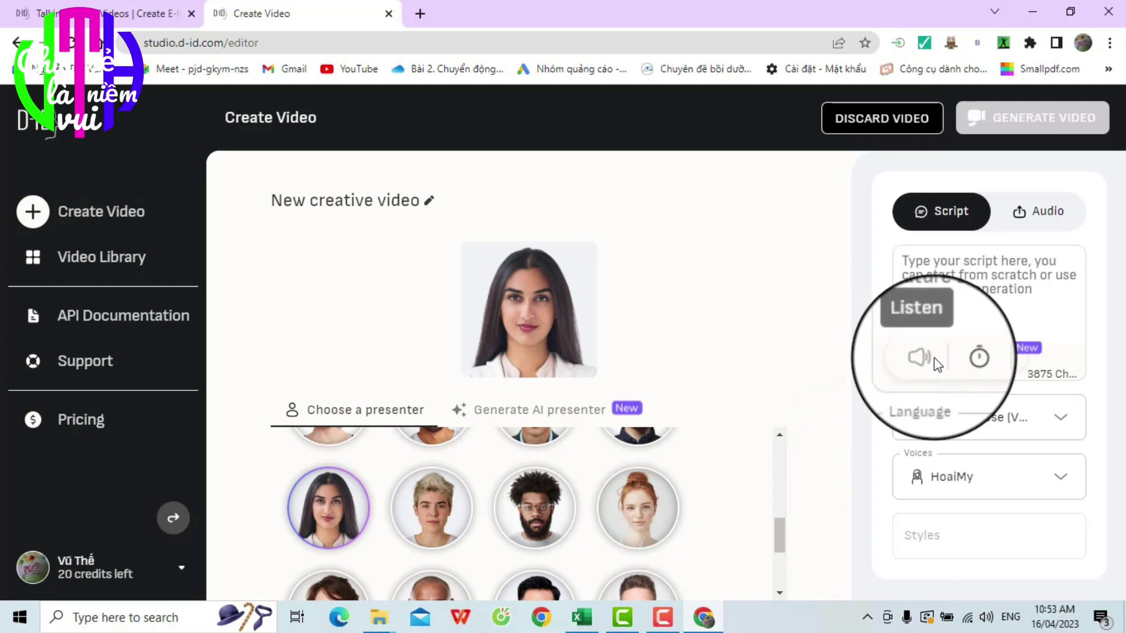
Write the script's opening sentence "Chào mừng các bạn đến với kênh Vũ Thi Home"
click(963, 275)
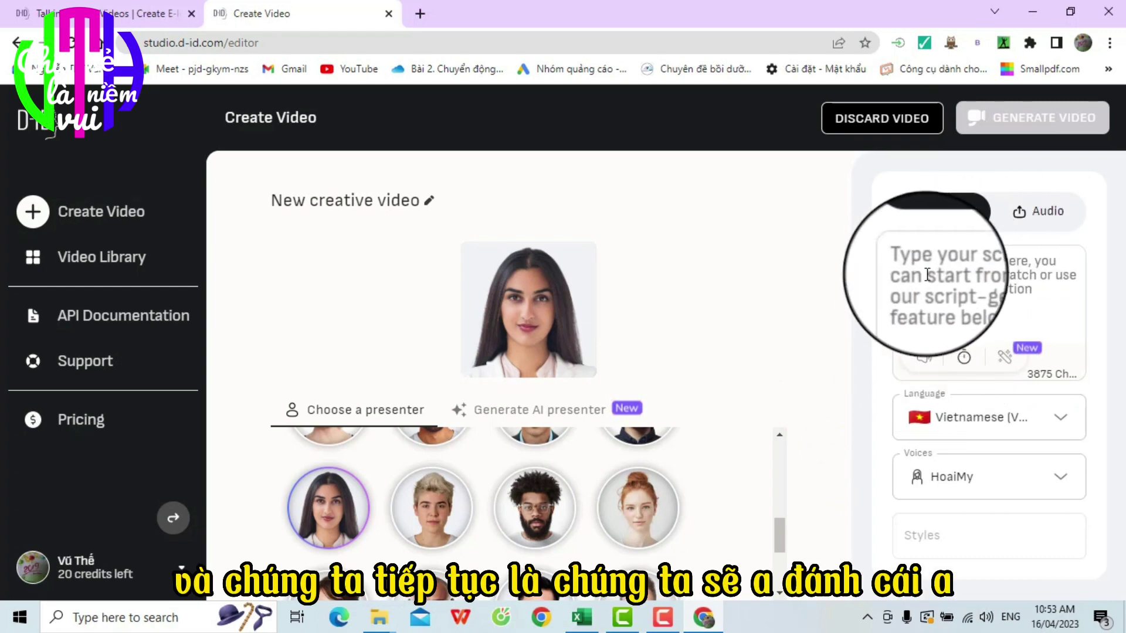
click(900, 260)
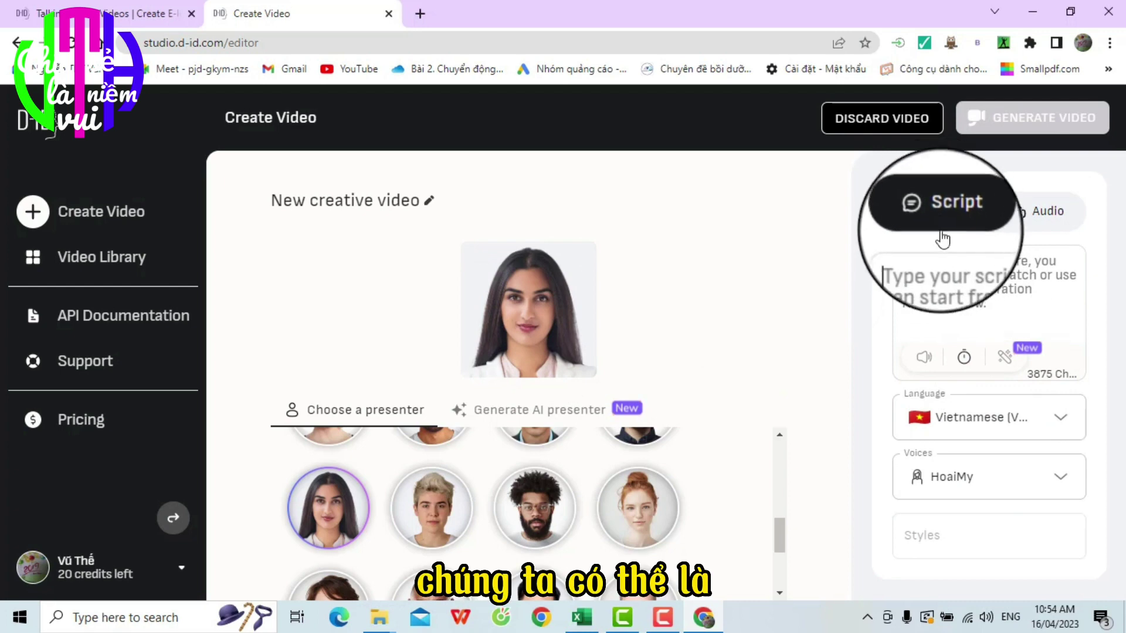
click(905, 262)
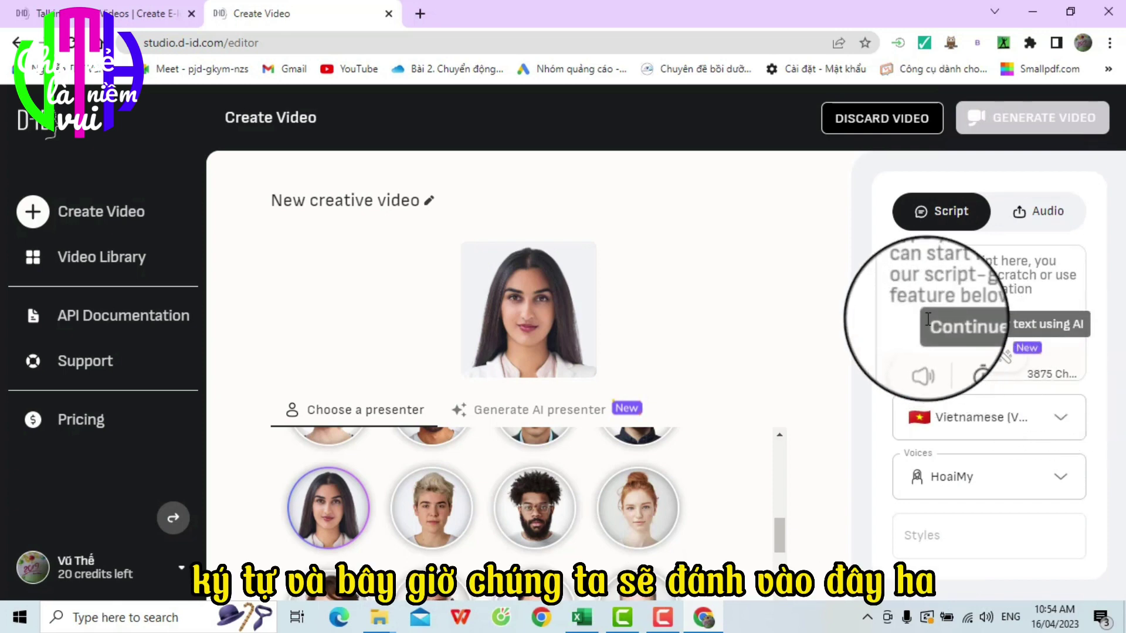
click(906, 260)
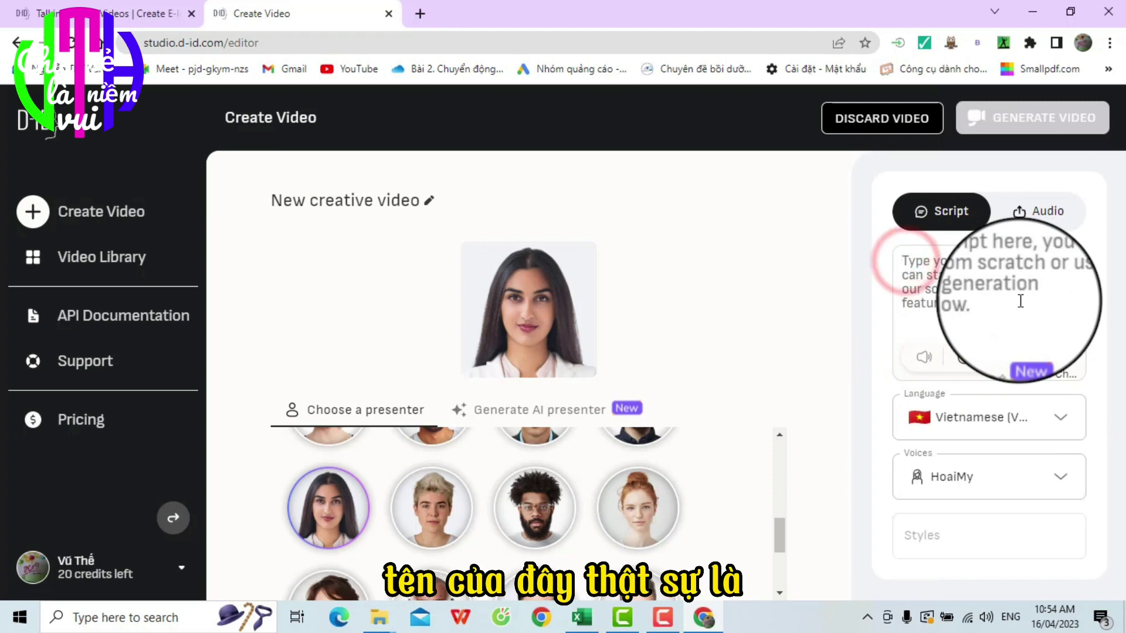
text(Chao)
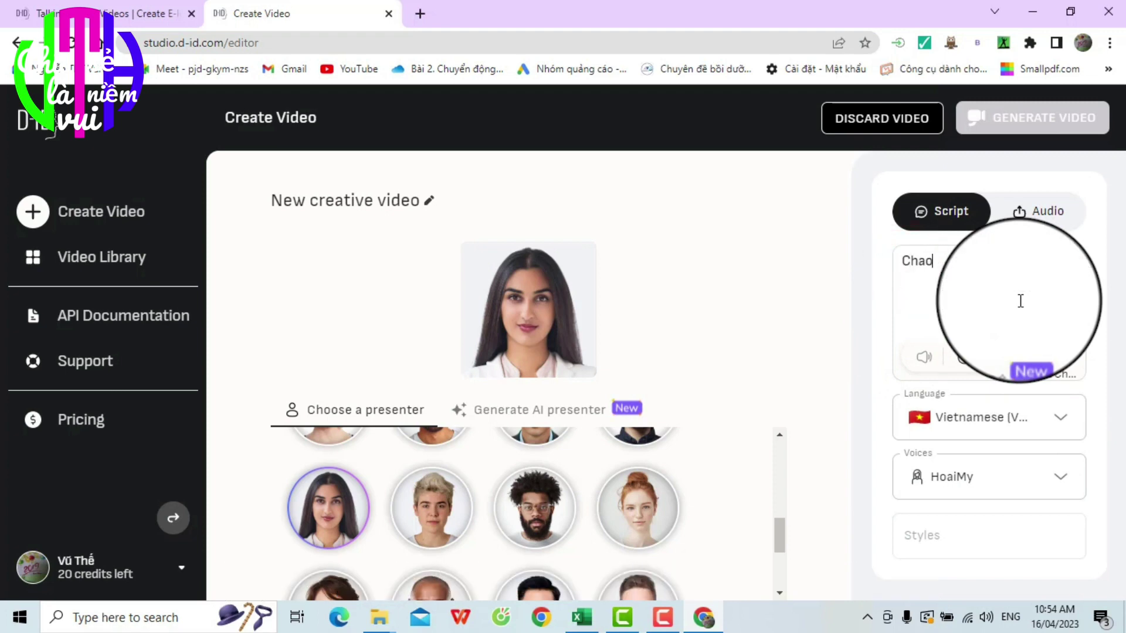
text(f m)
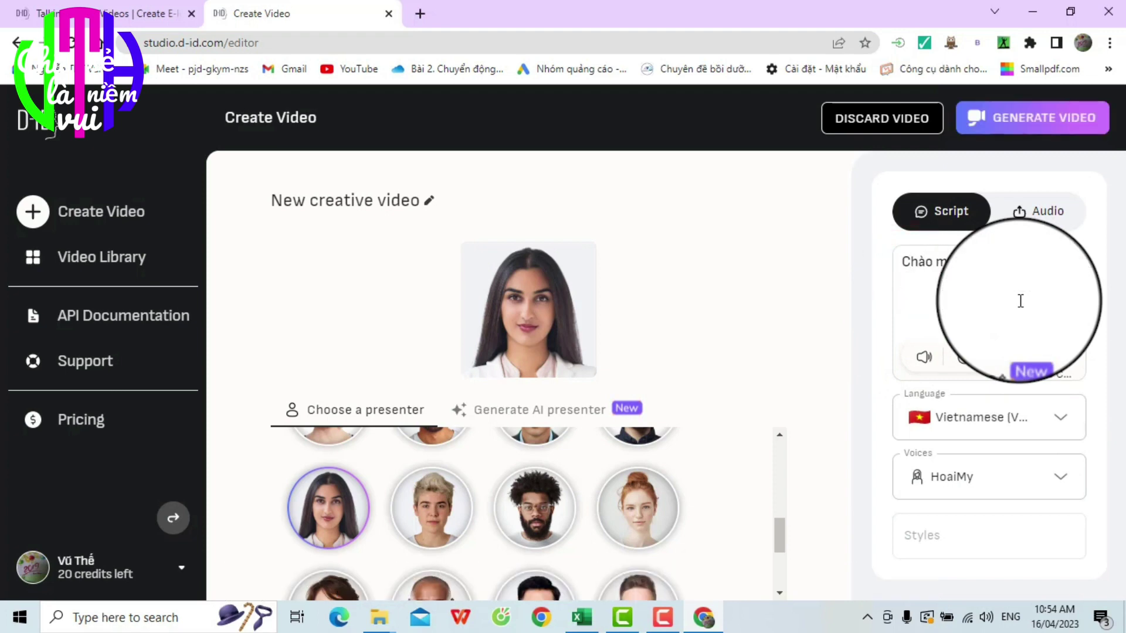
text(ừng các banj dde)
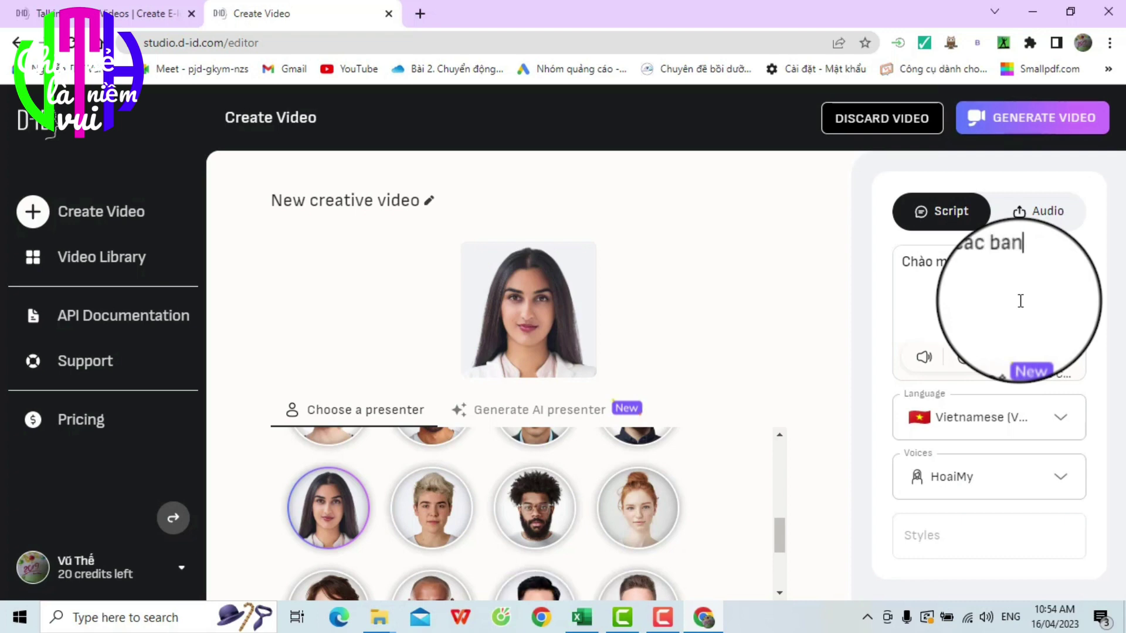
text(ens)
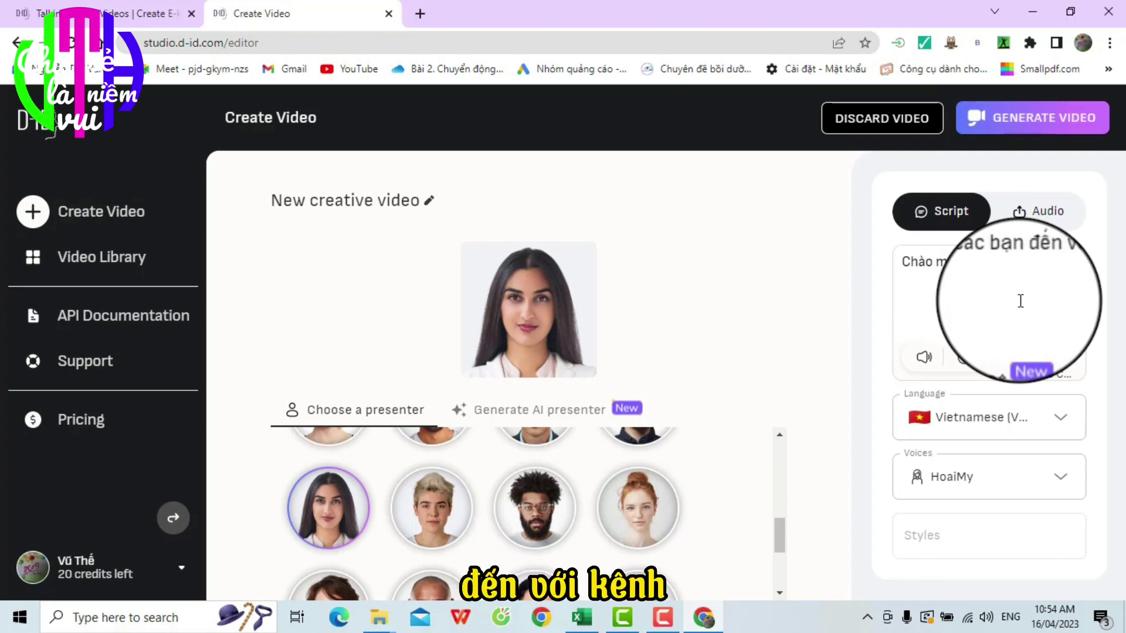
text( với kênh V)
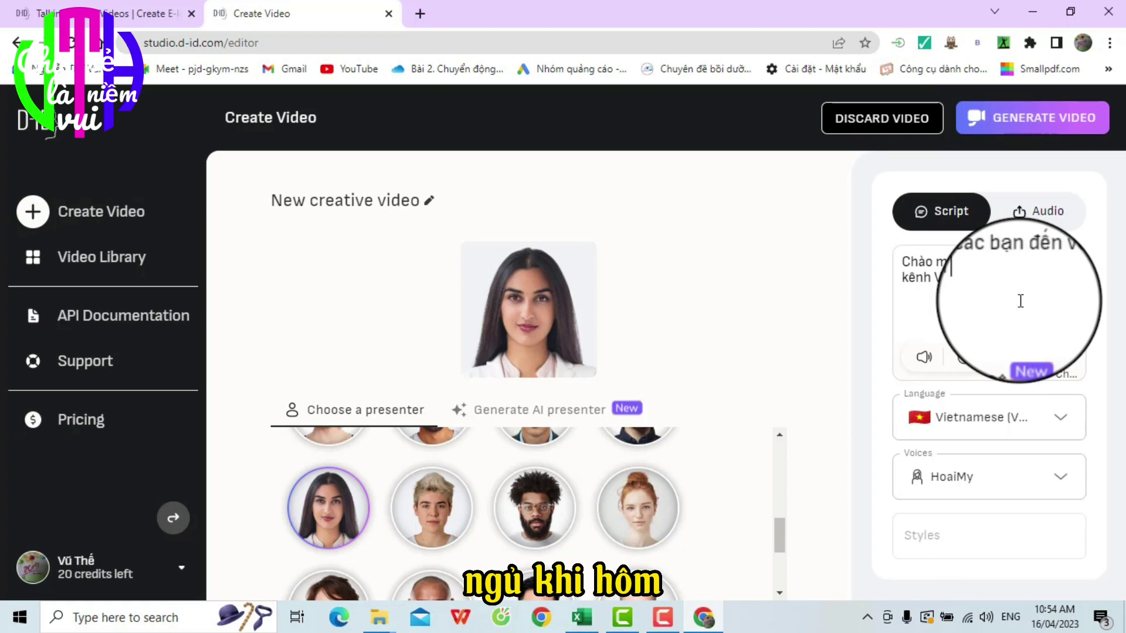
text(Home)
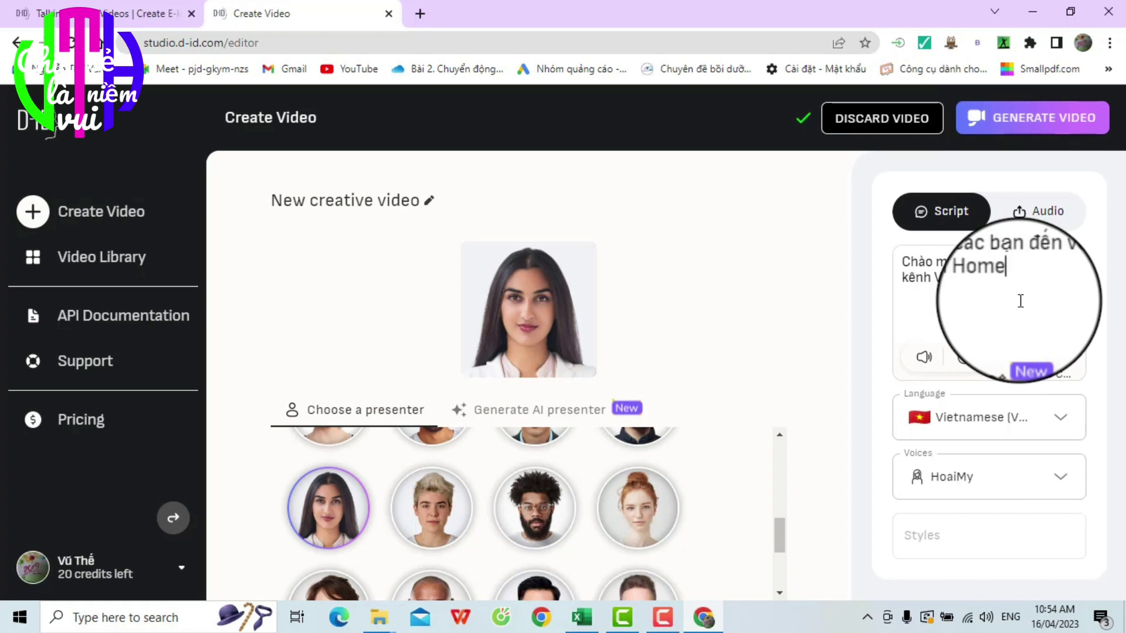
Continue the script with a second sentence, "Kênh Vũ Thi Home với phương châm chia sẻ là niềm vui"
text(. Kênh Vu)
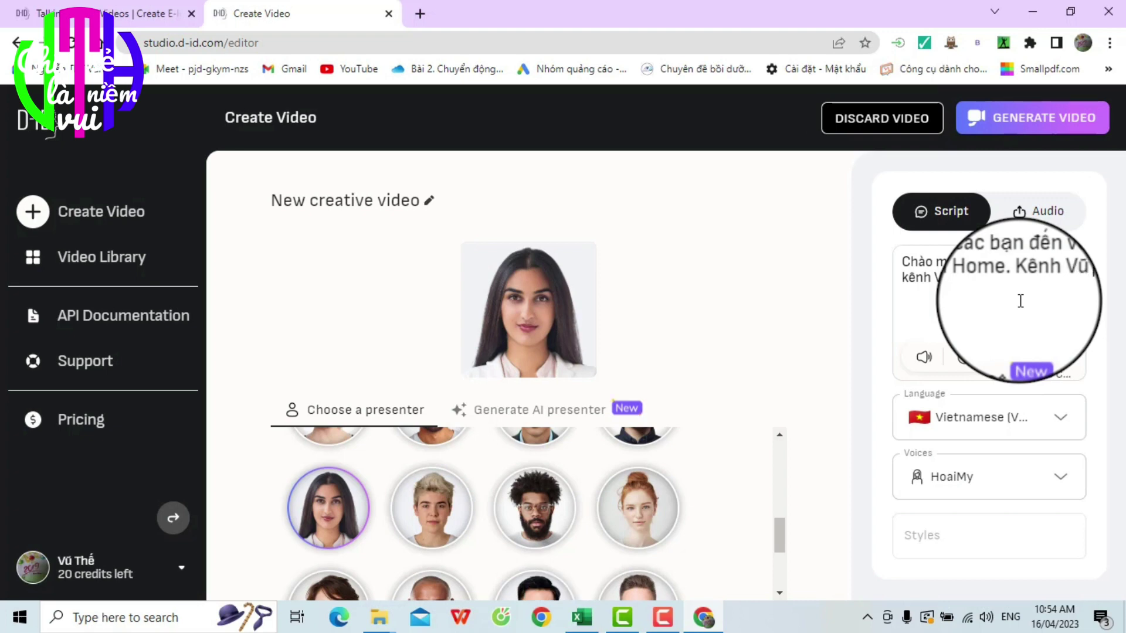
text( Thi)
text(với phu)
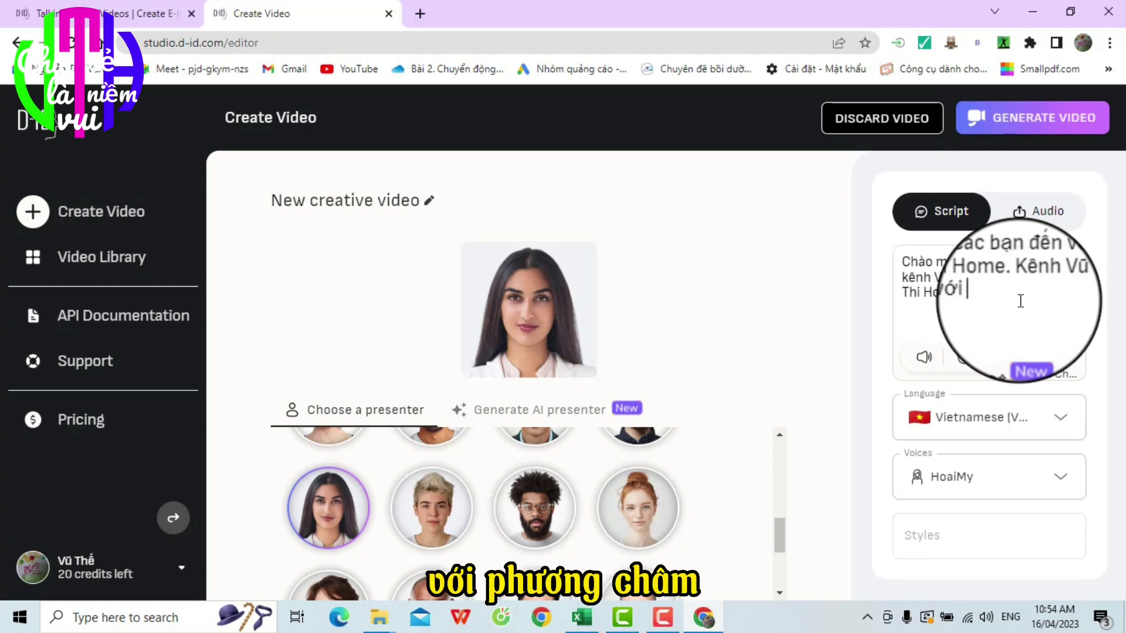
text(ơng)
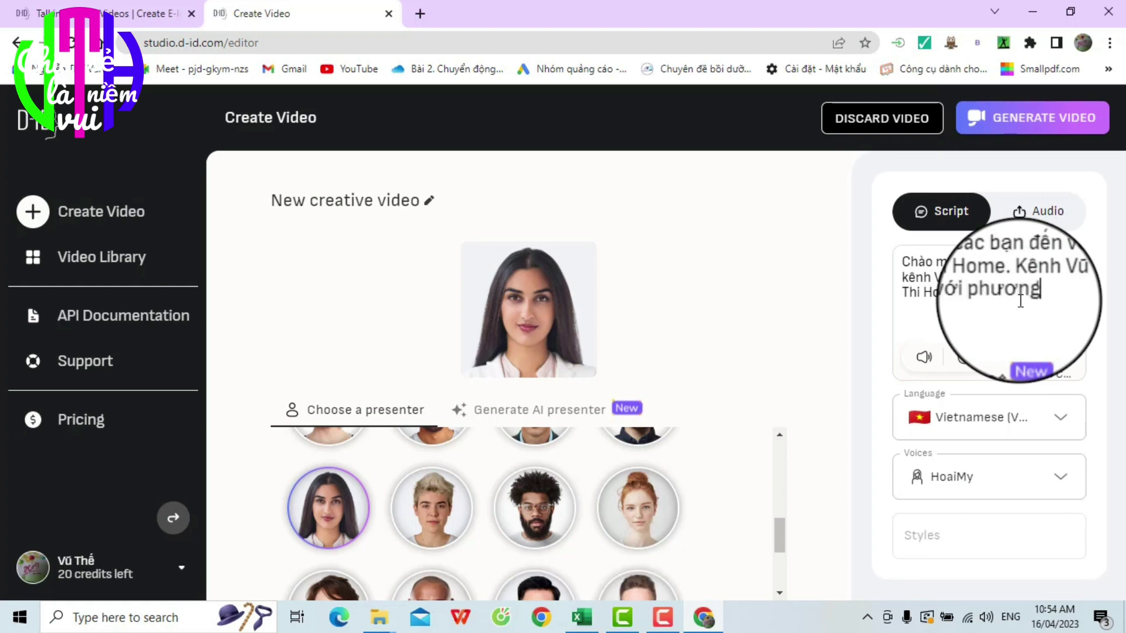
text( ch)
text(âm)
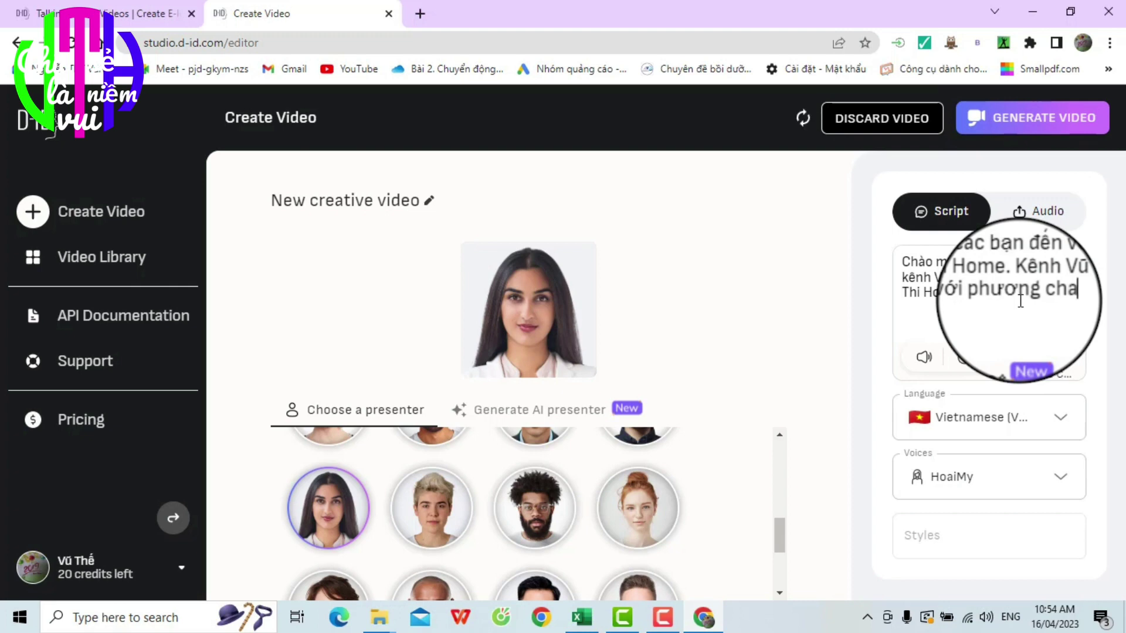
text( chia)
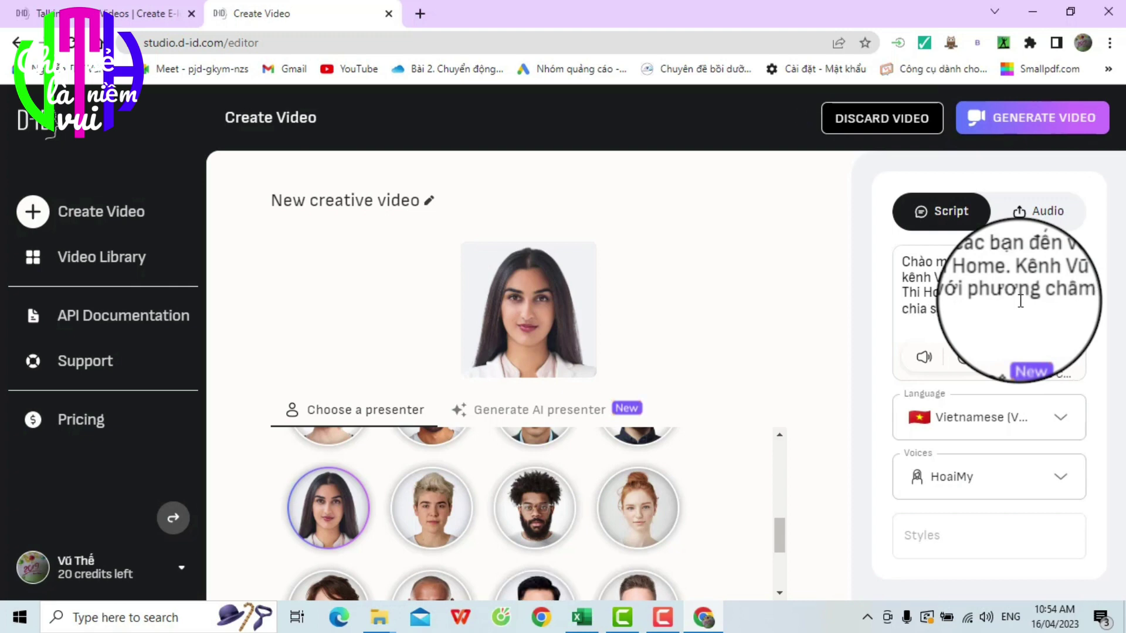
text( sẻ niêm vui)
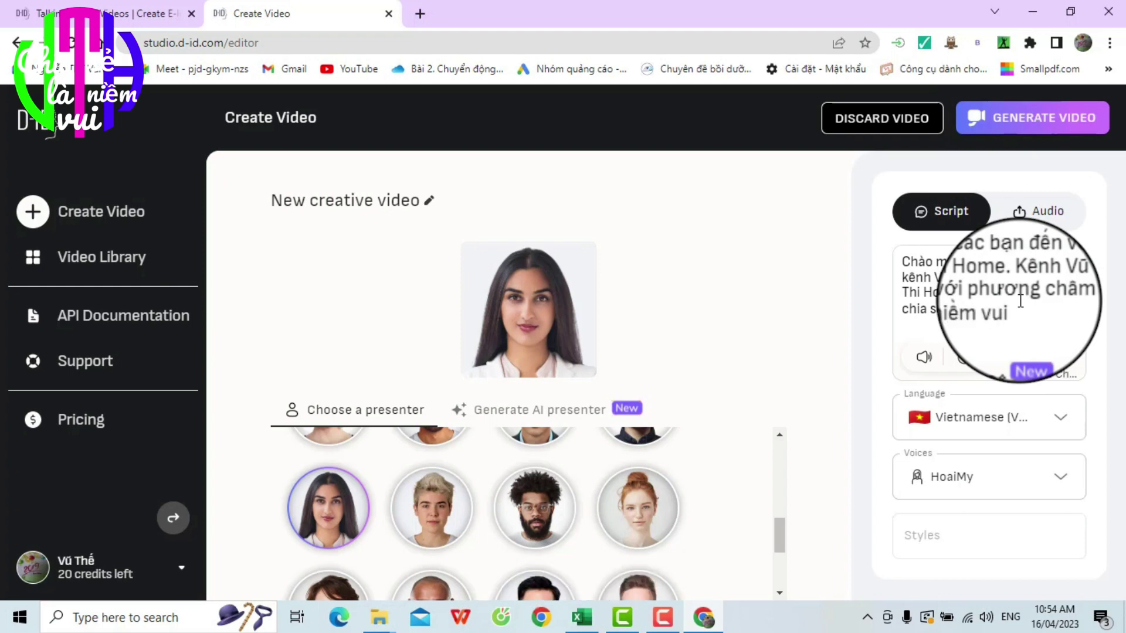
Add a third script sentence beginning "Kênh chuyên chia sẻ về", moving the word "về" to follow "chia sẻ"
text(. Kênh chuyê)
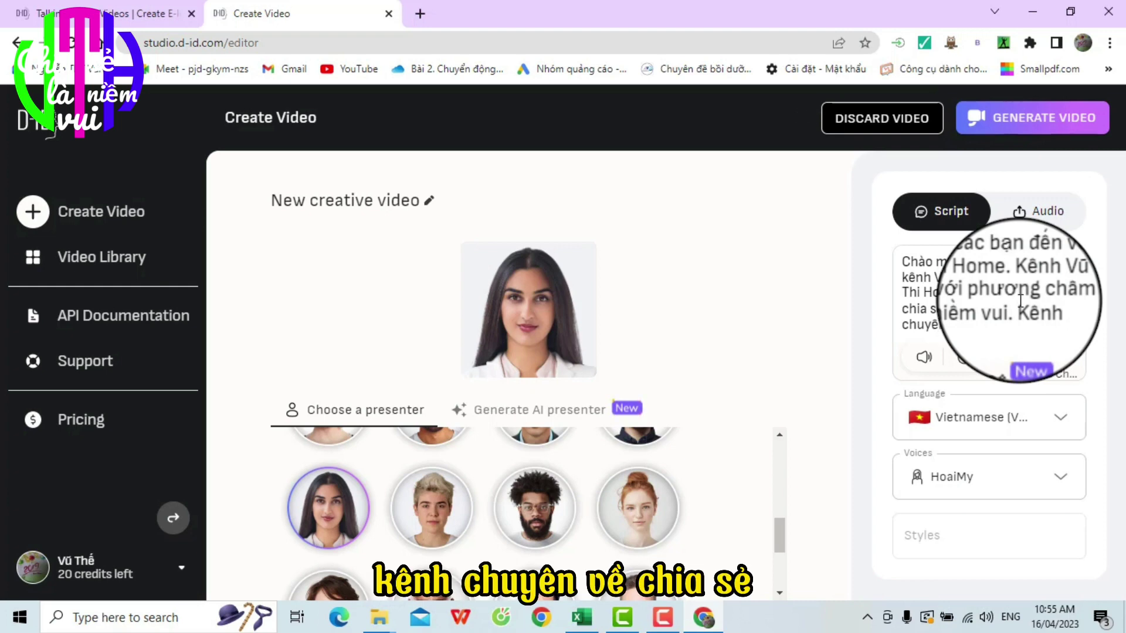
text(n)
text(a sẻ)
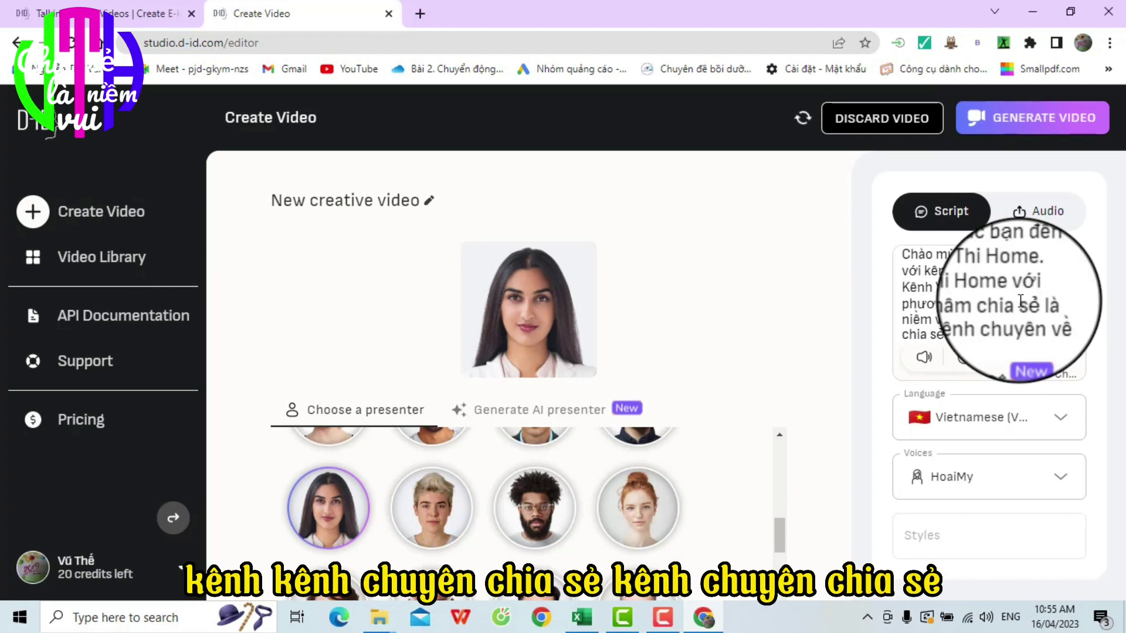
double_click(1037, 322)
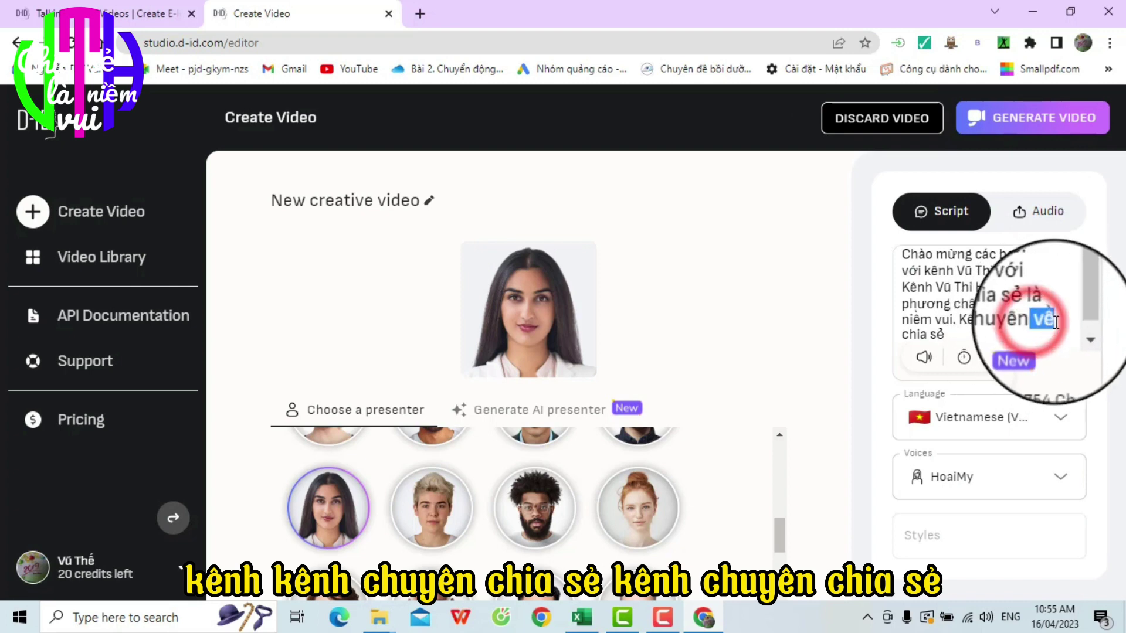
key(BackSpace)
click(980, 336)
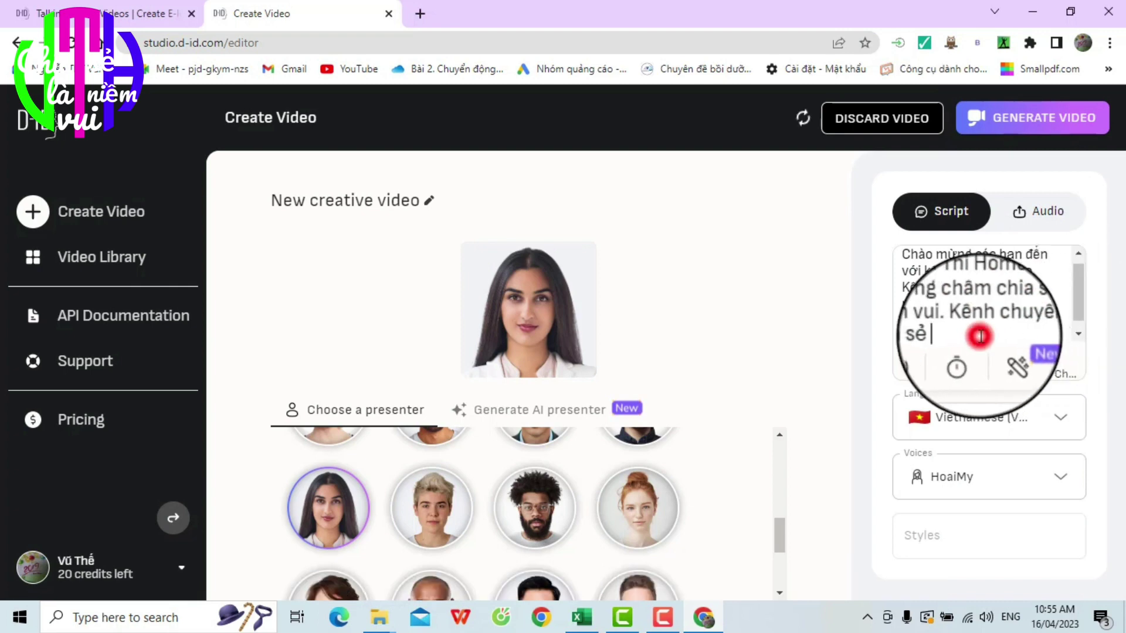
text(về)
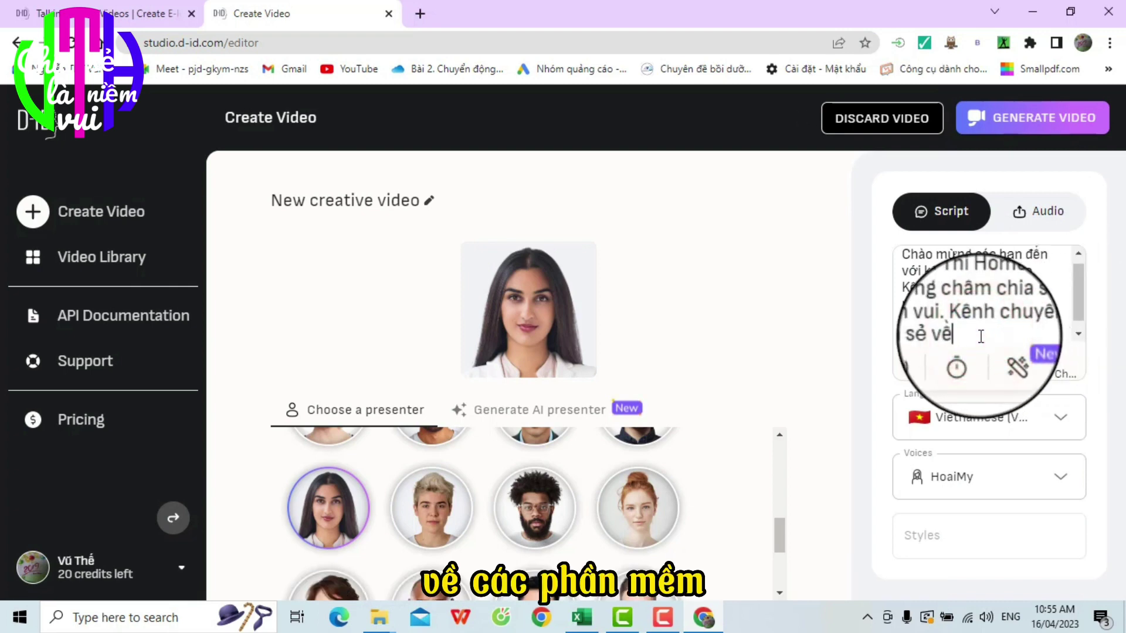
Continue the script's third sentence with "các phần mềm và trang web"
text( cac phần)
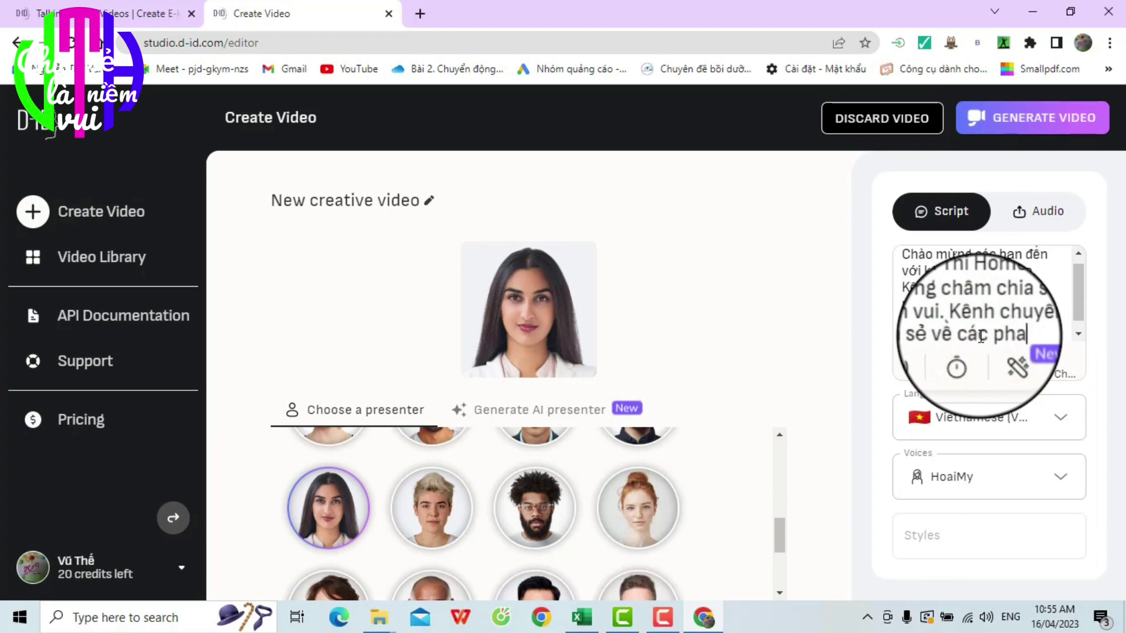
text(m)
key(Return)
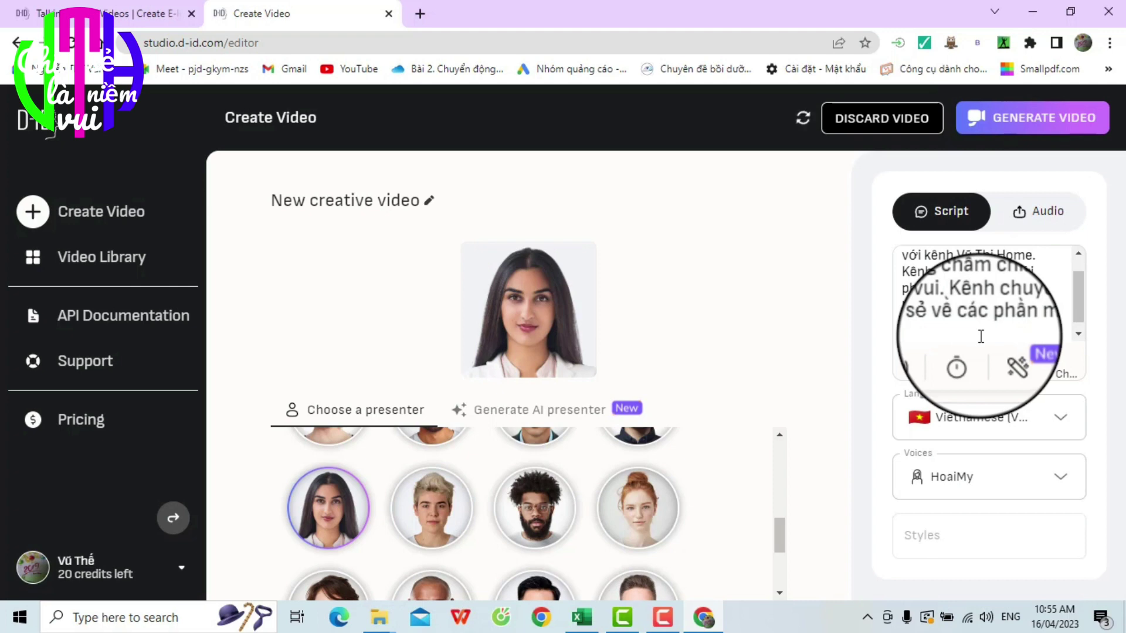
text(ra)
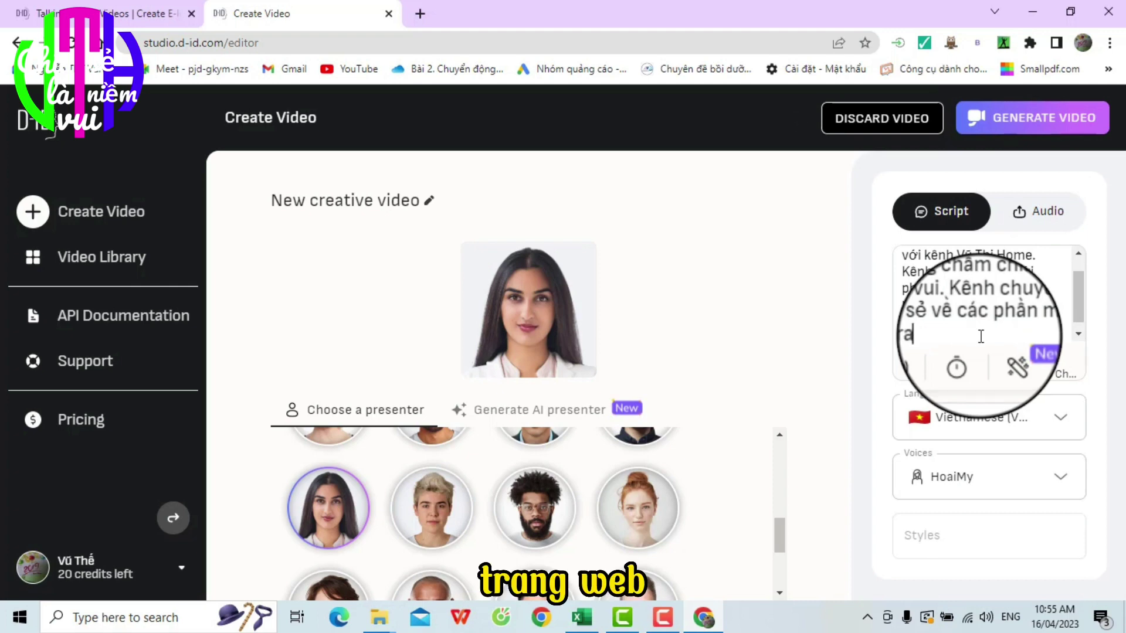
text(ng )
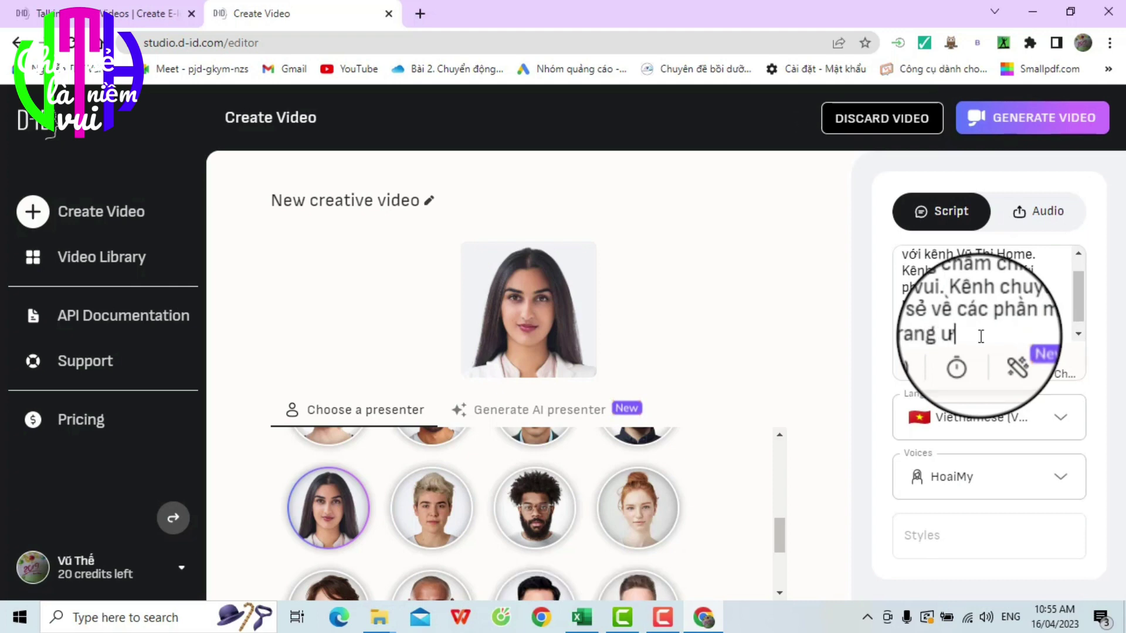
text(web)
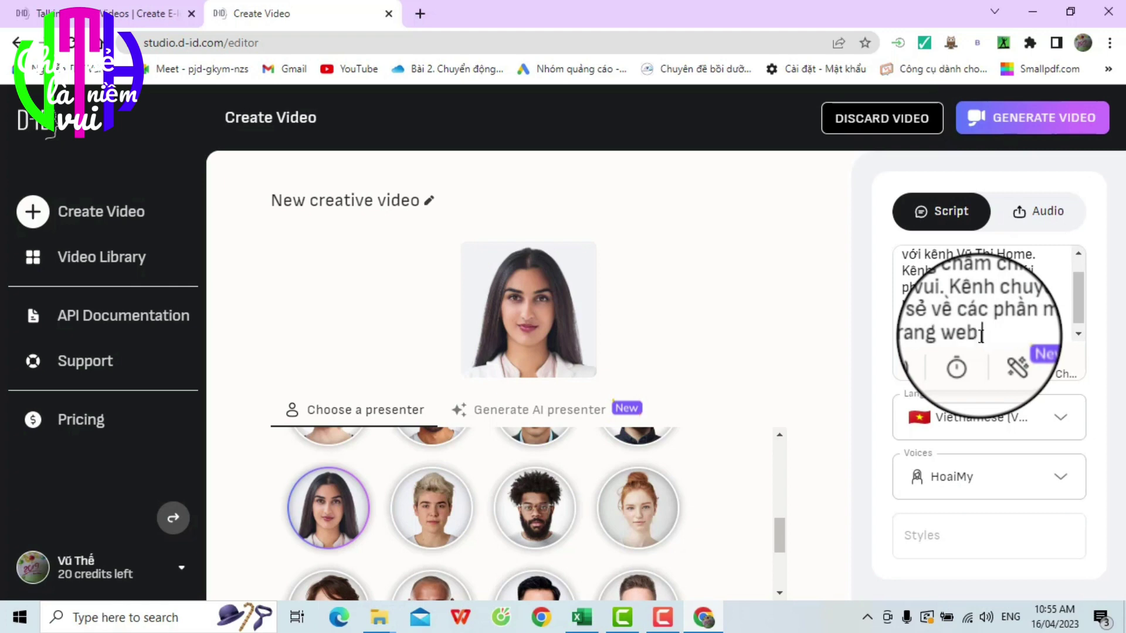
Extend the third sentence with the benefit phrase "giúp các bạn làm việc nhanh hơn"
text(giup )
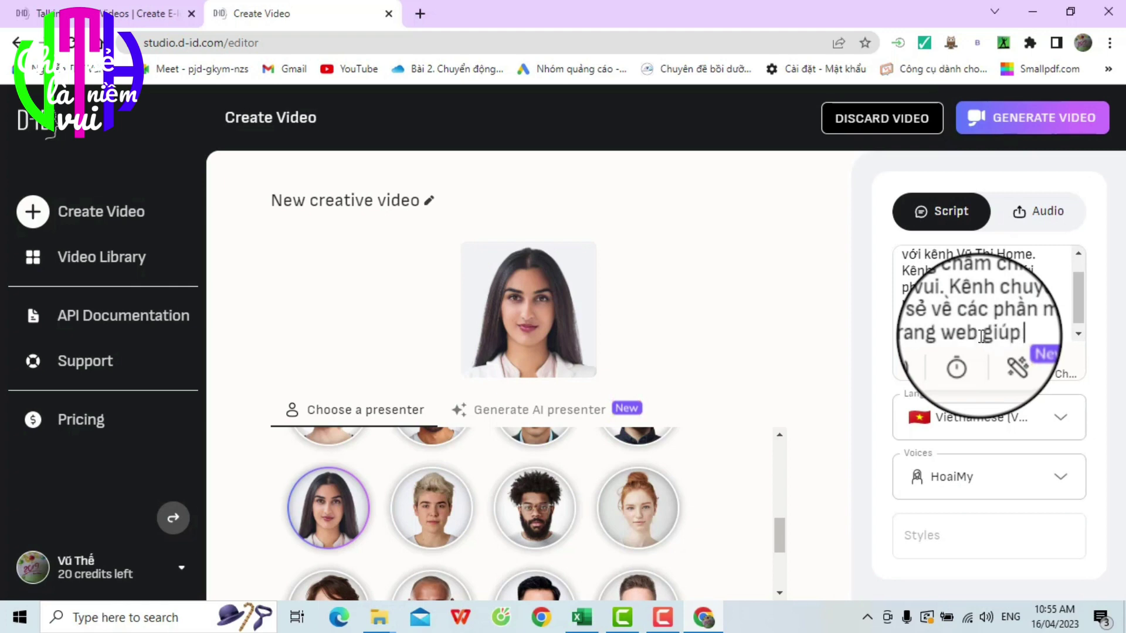
text(c)
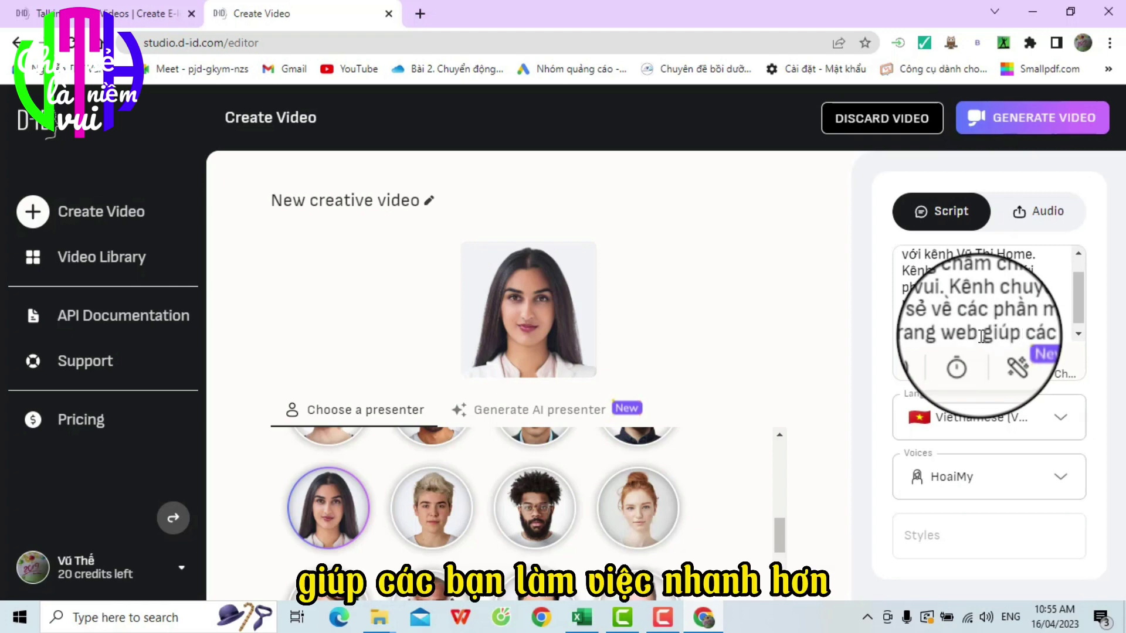
text(ac vie)
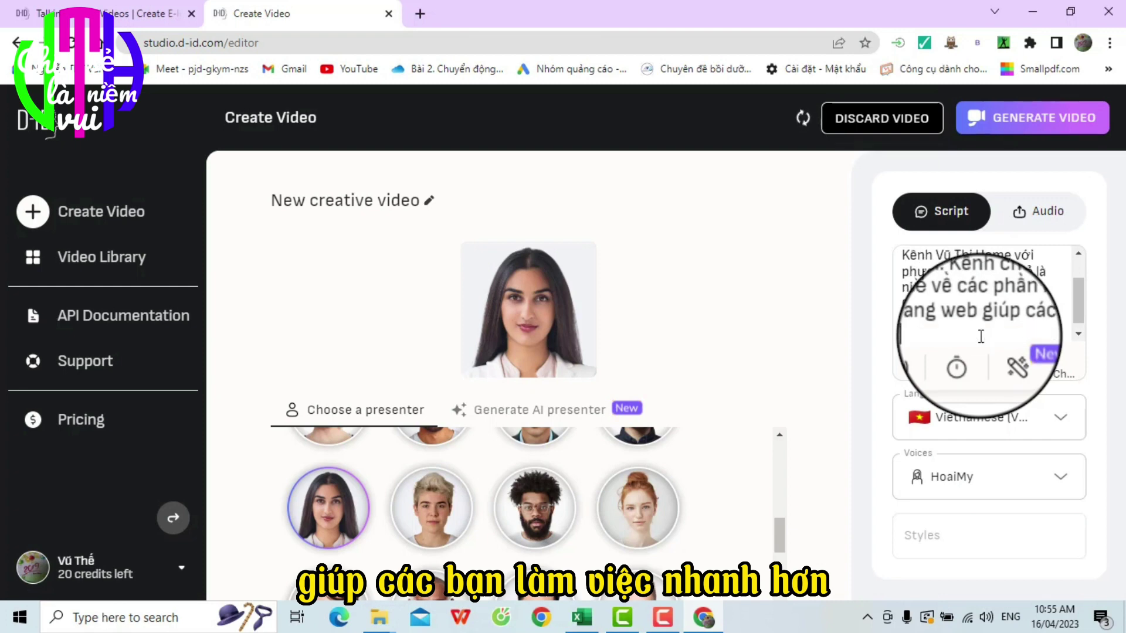
text(cj nhanh )
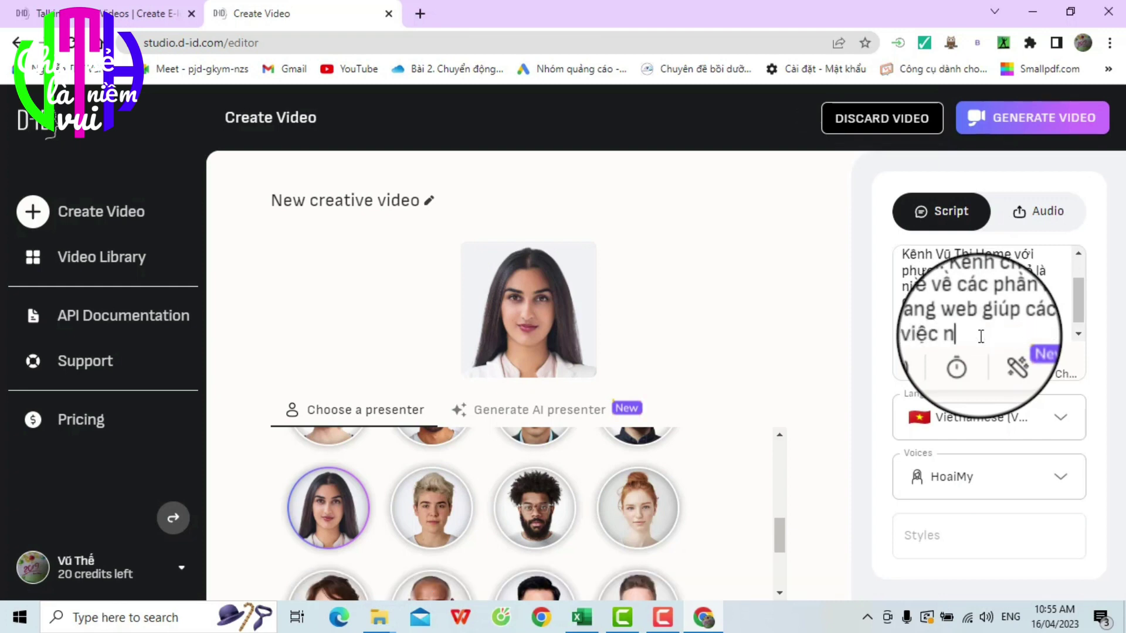
text(hown)
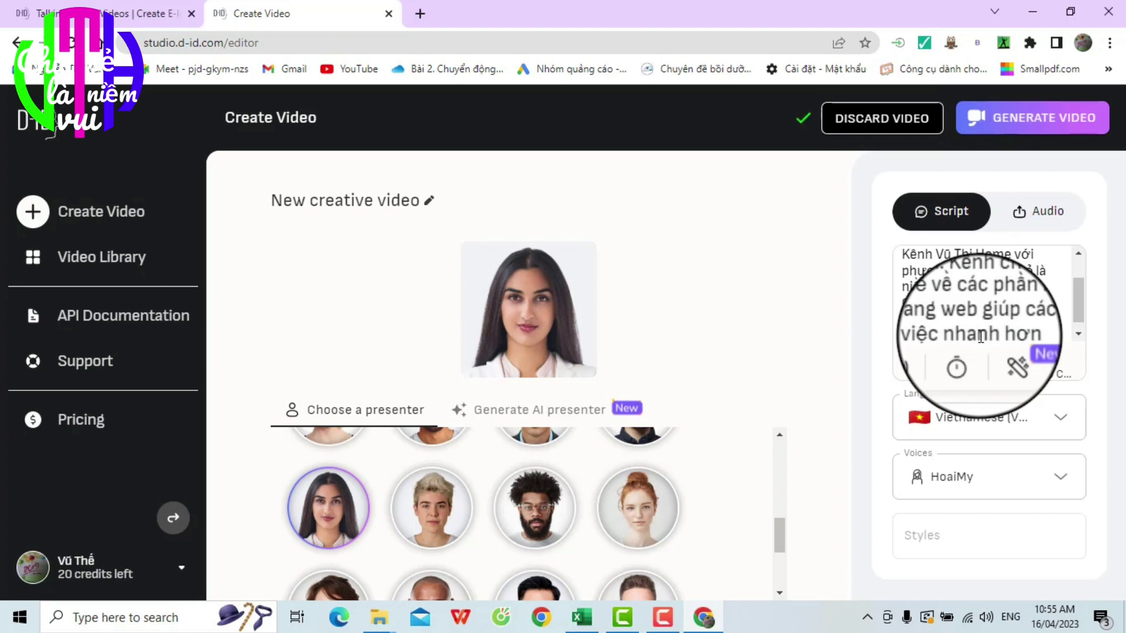
Complete the script's third sentence with "tiết kiệm được thời gian và hiệu quả hơn"
text( t)
text(h)
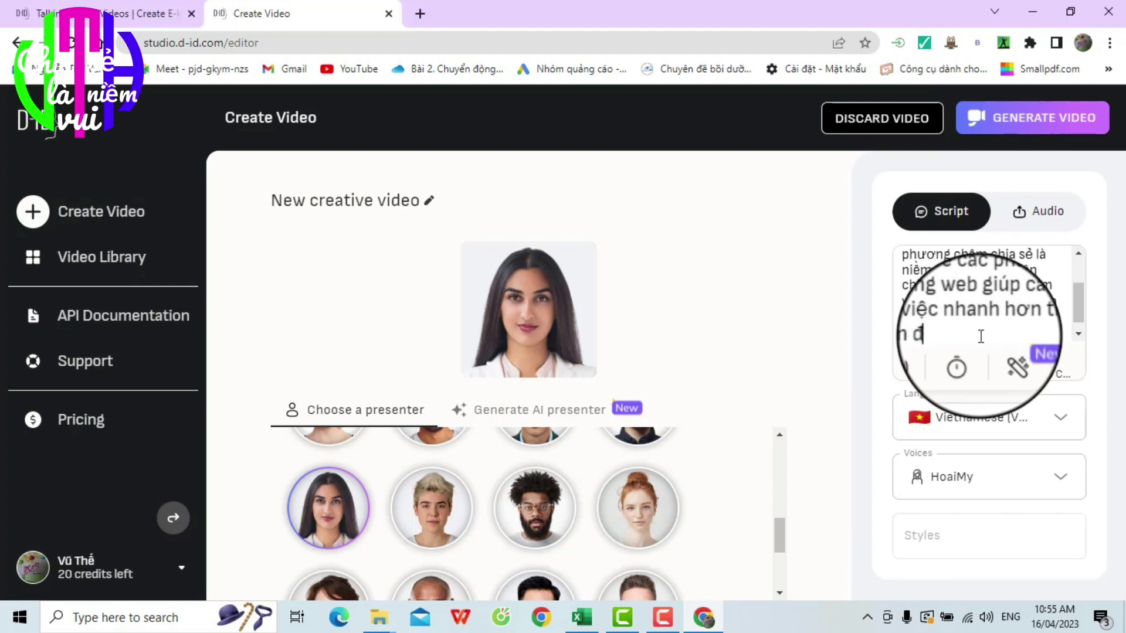
text(ươc thời)
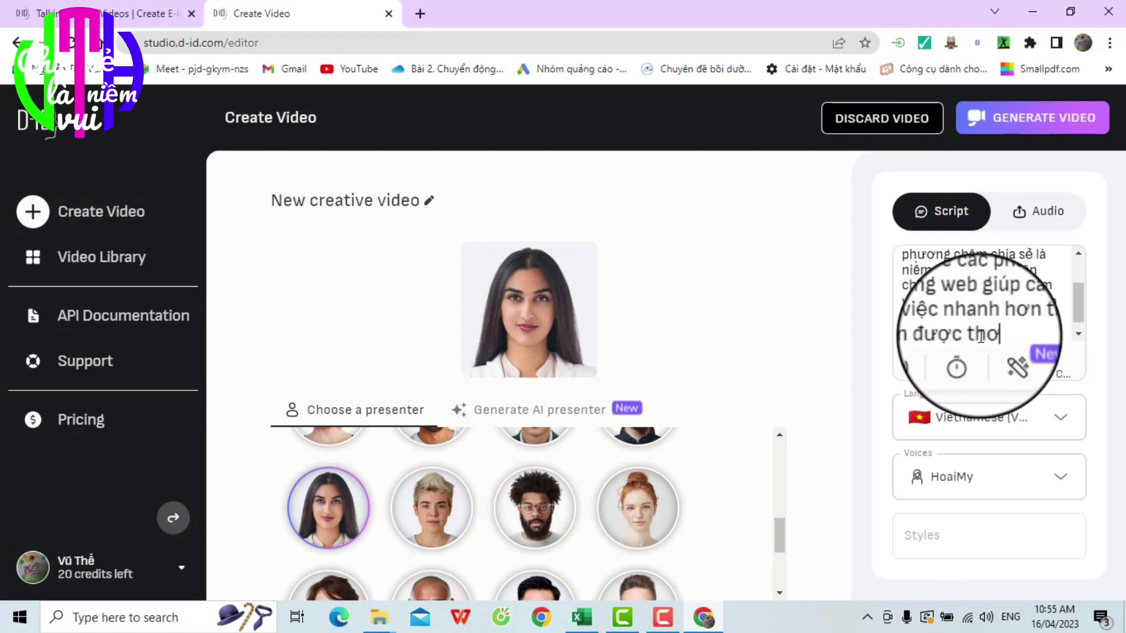
text( gian)
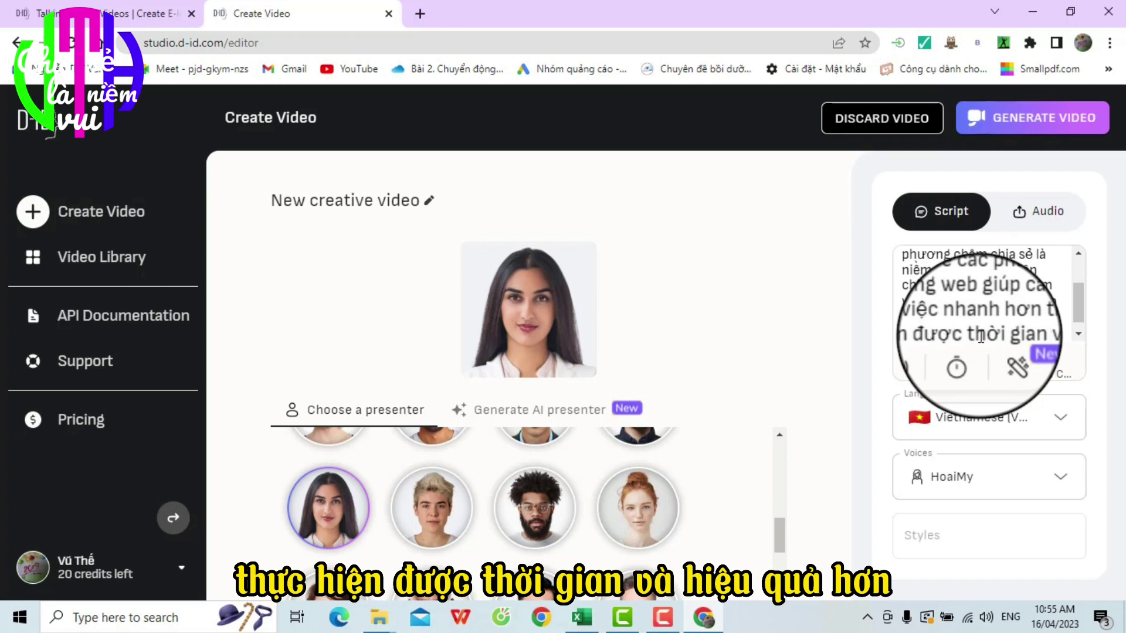
text( và )
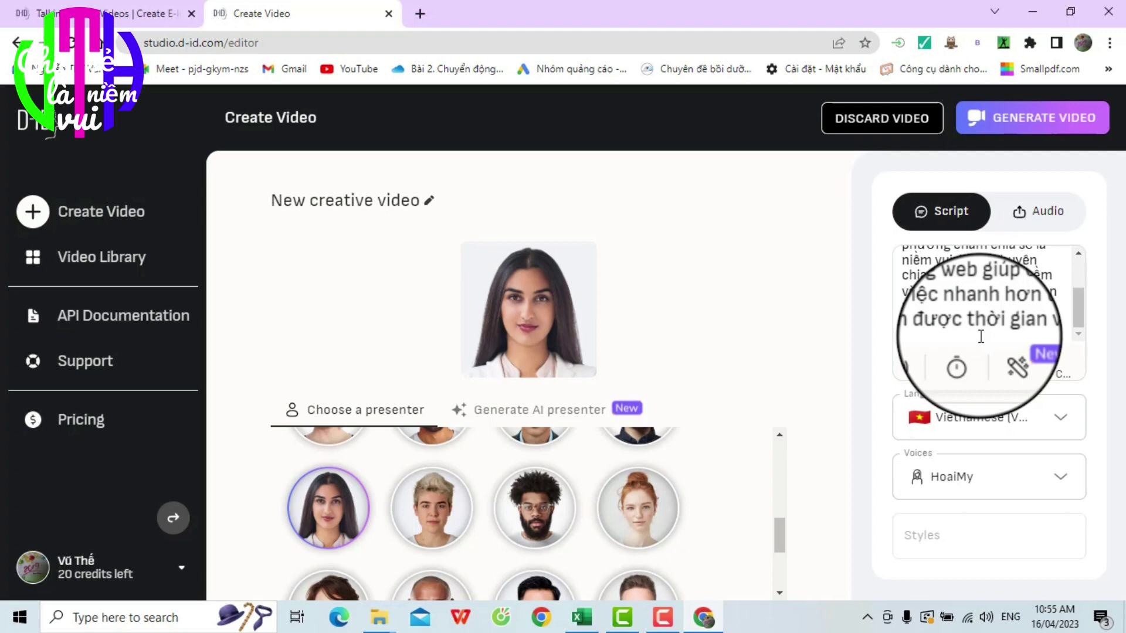
text(qua)
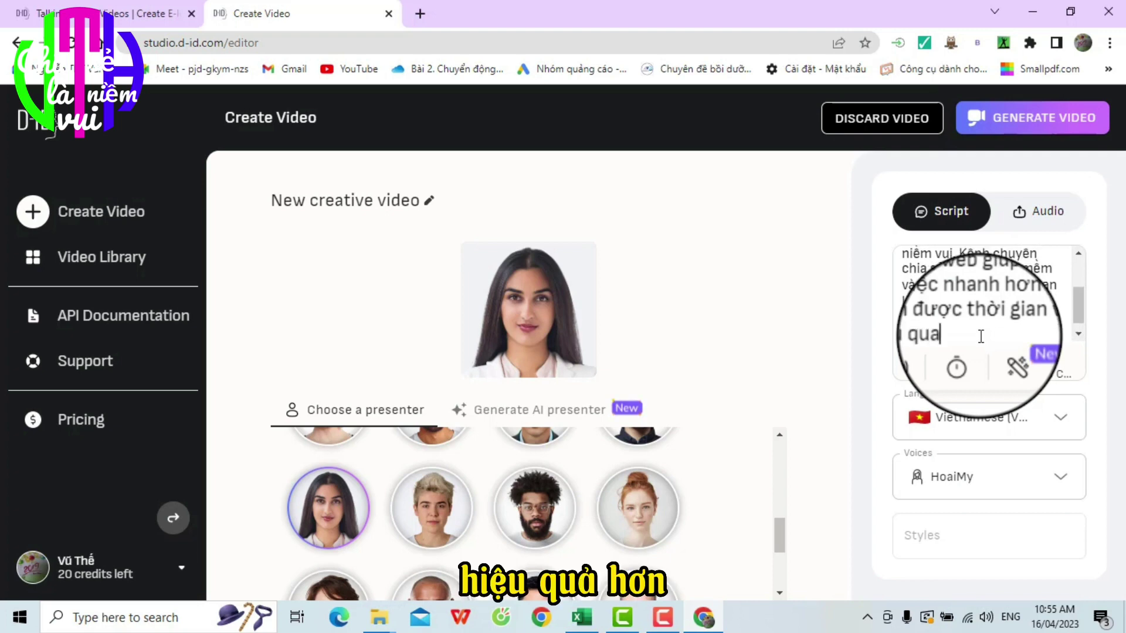
text(r hown)
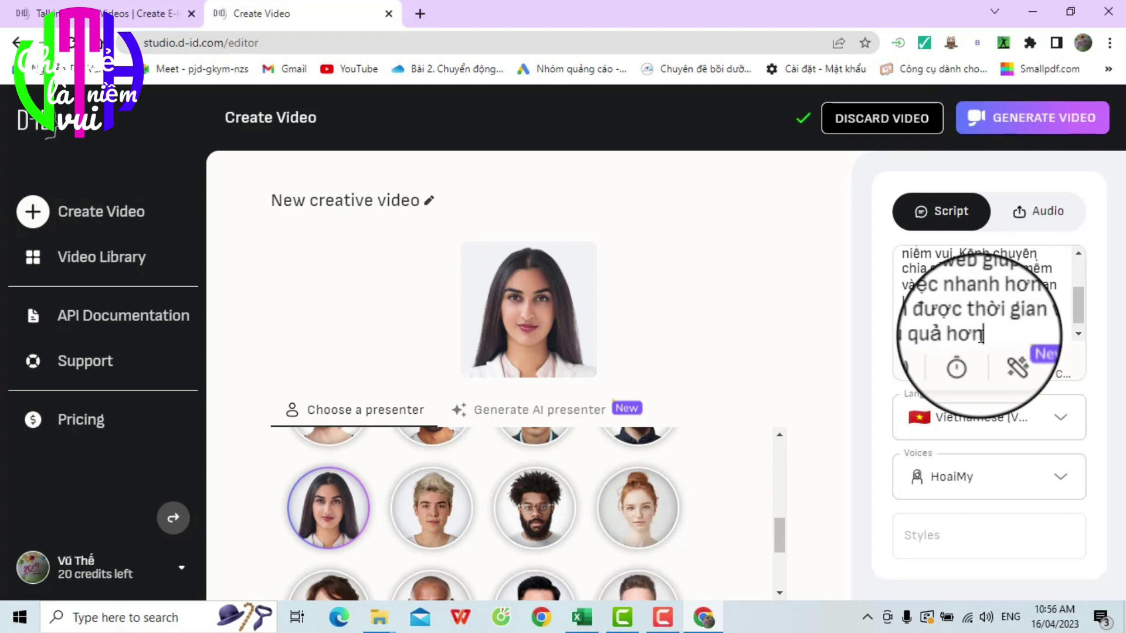
End the script with the subscribe request "Các bạn nhớ đăng ký kênh nhé." and review the last lines
text(. Cacs ban)
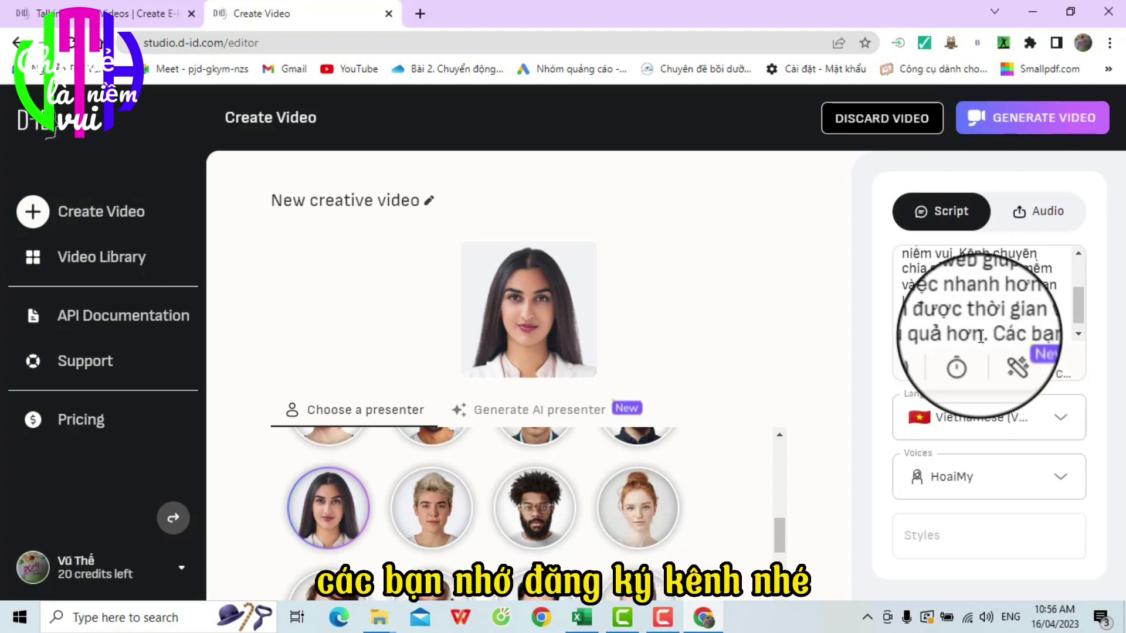
text( đăng )
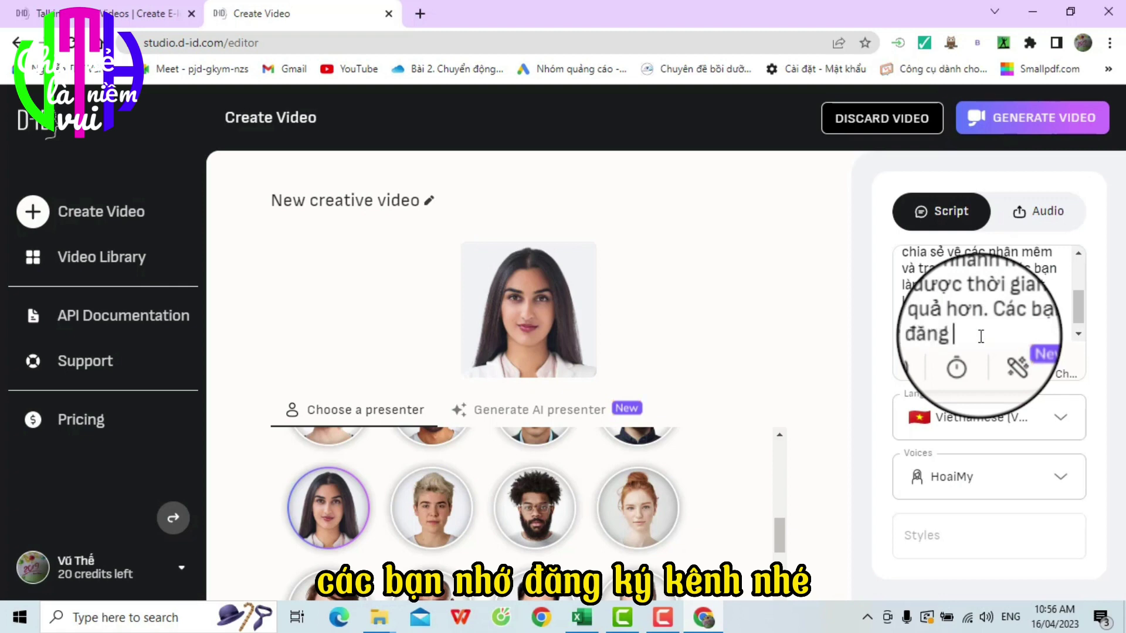
text(ký kênh)
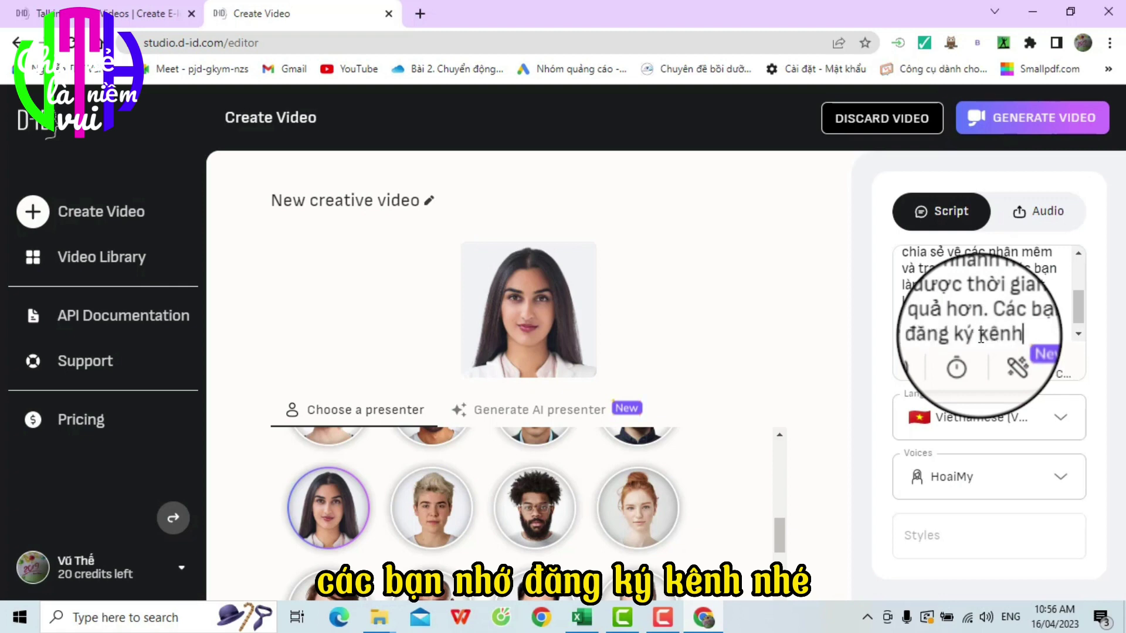
text( nhe)
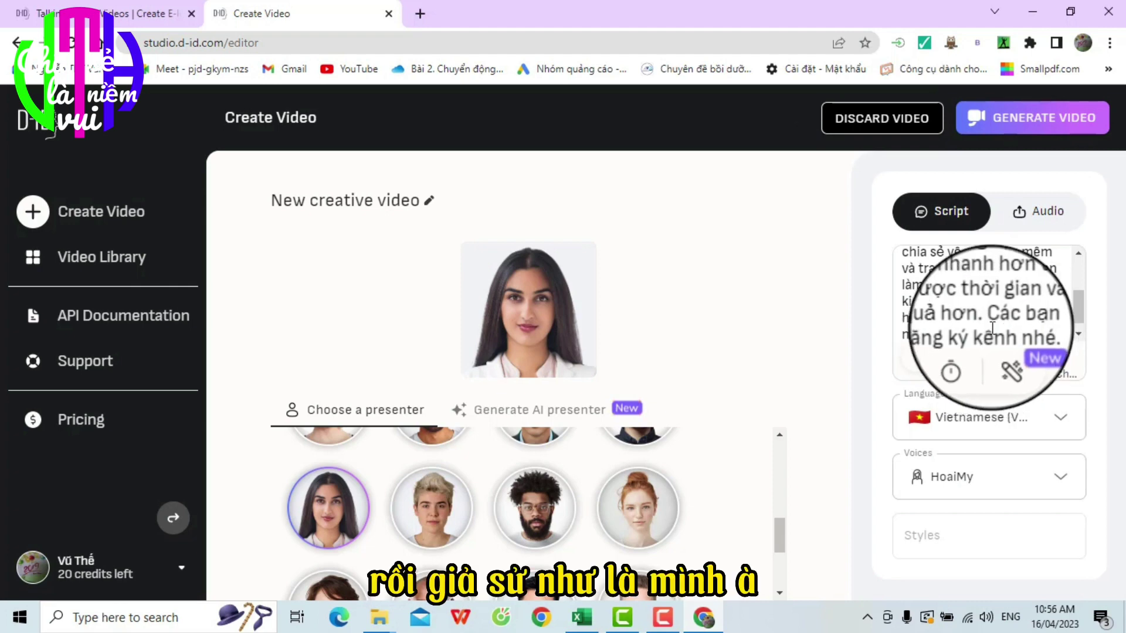
drag(1074, 305, 1082, 338)
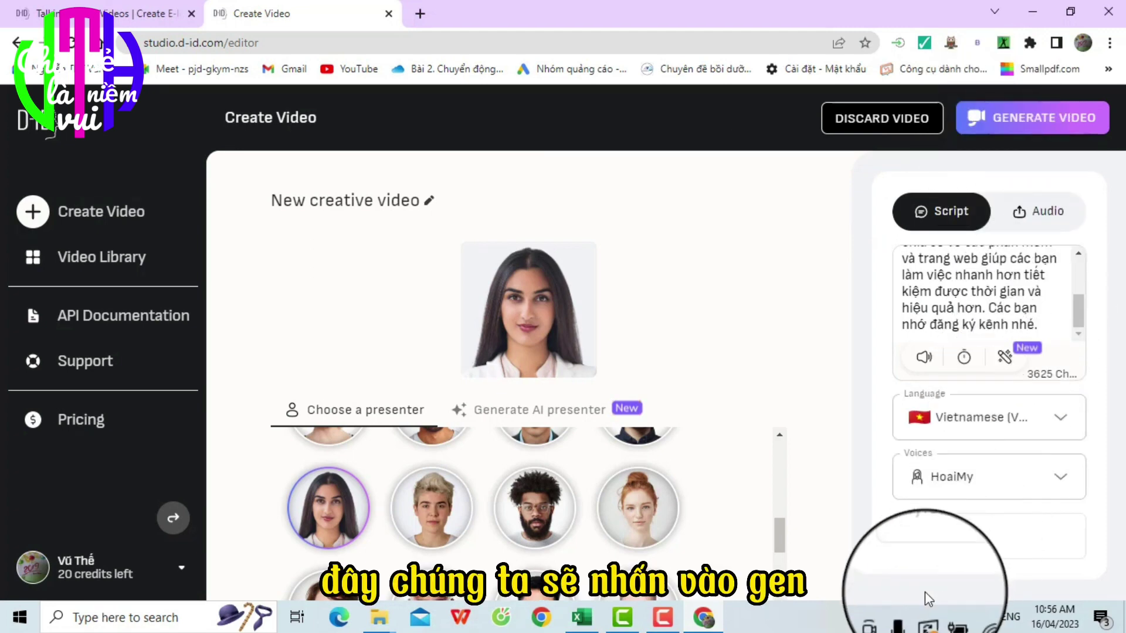
Generate the talking-presenter video from the finished script and confirm the use of 2 credits
click(1013, 120)
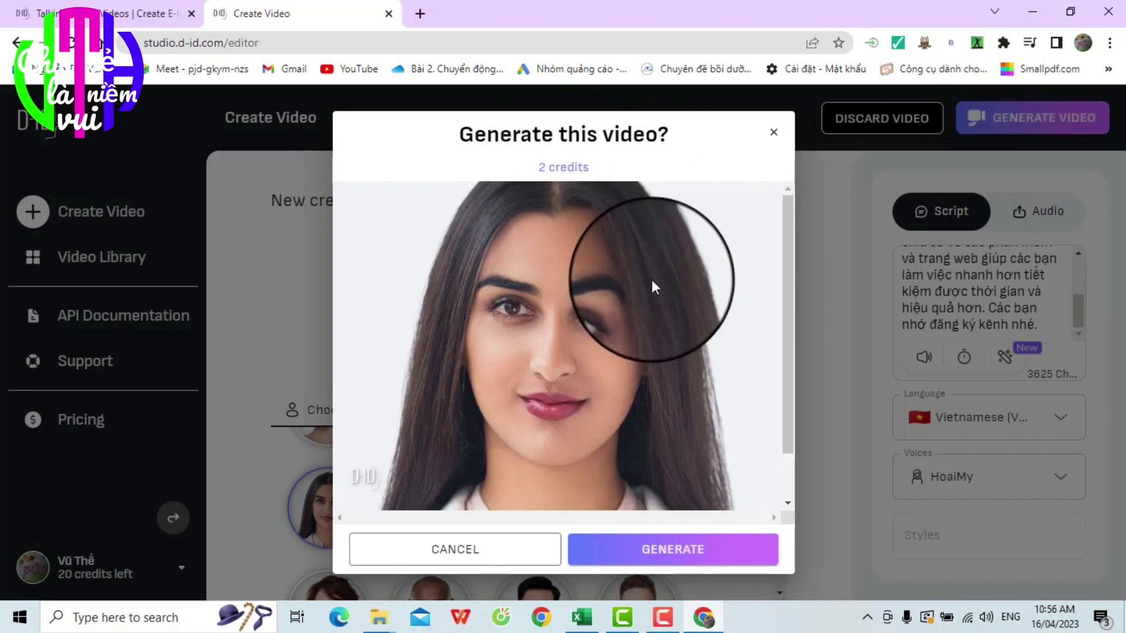
click(657, 553)
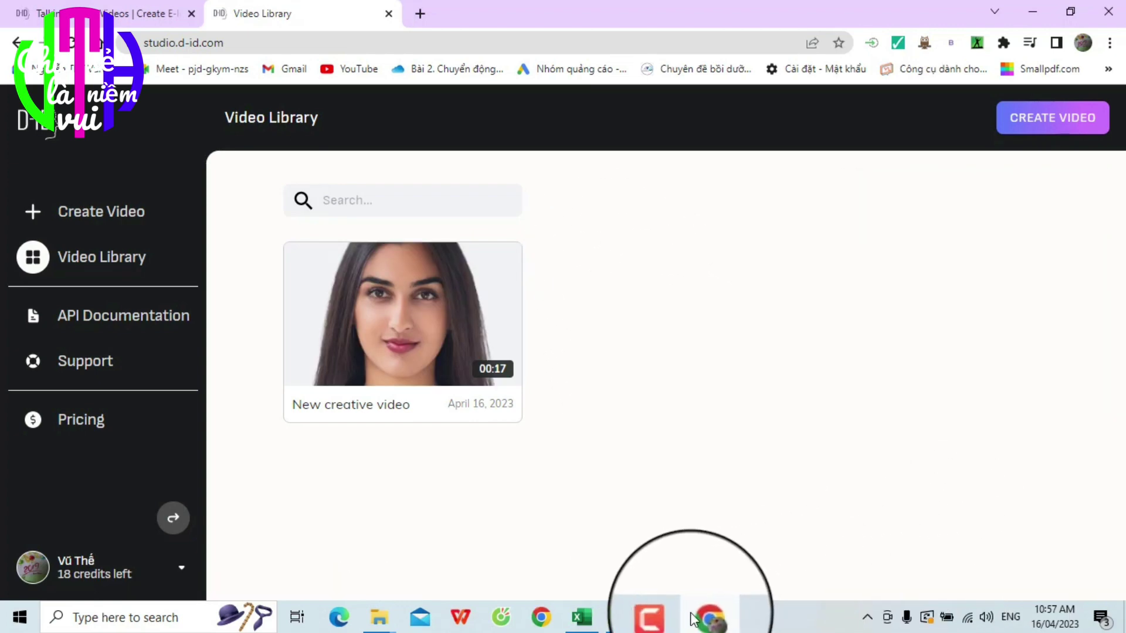
click(663, 616)
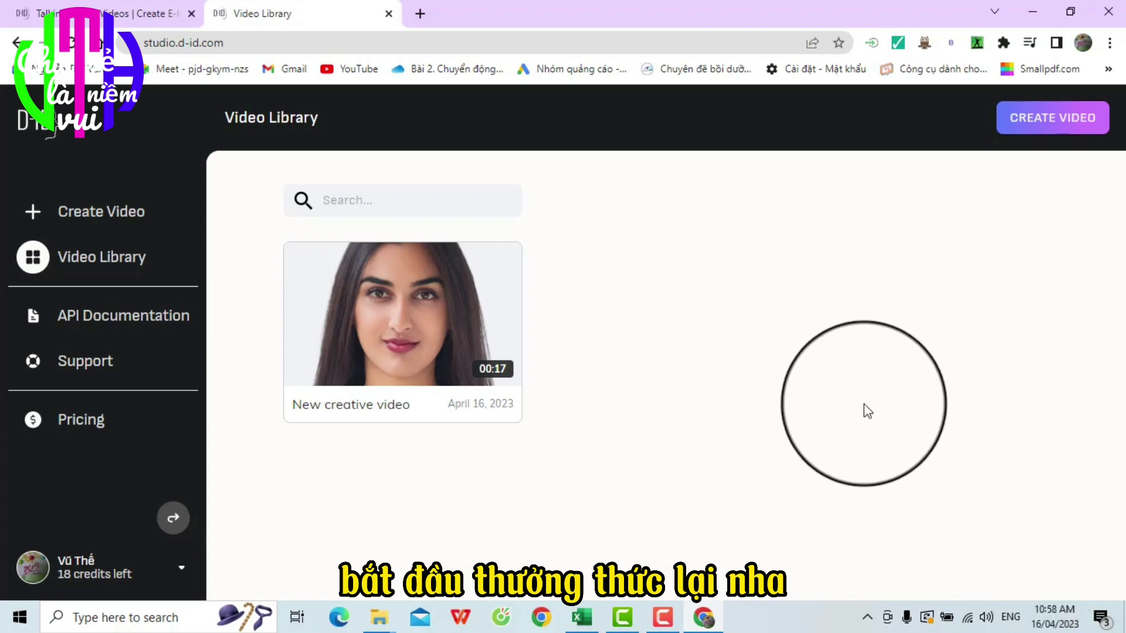
Play the generated "New creative video" from the video library, then close its player
mouse_move(403, 326)
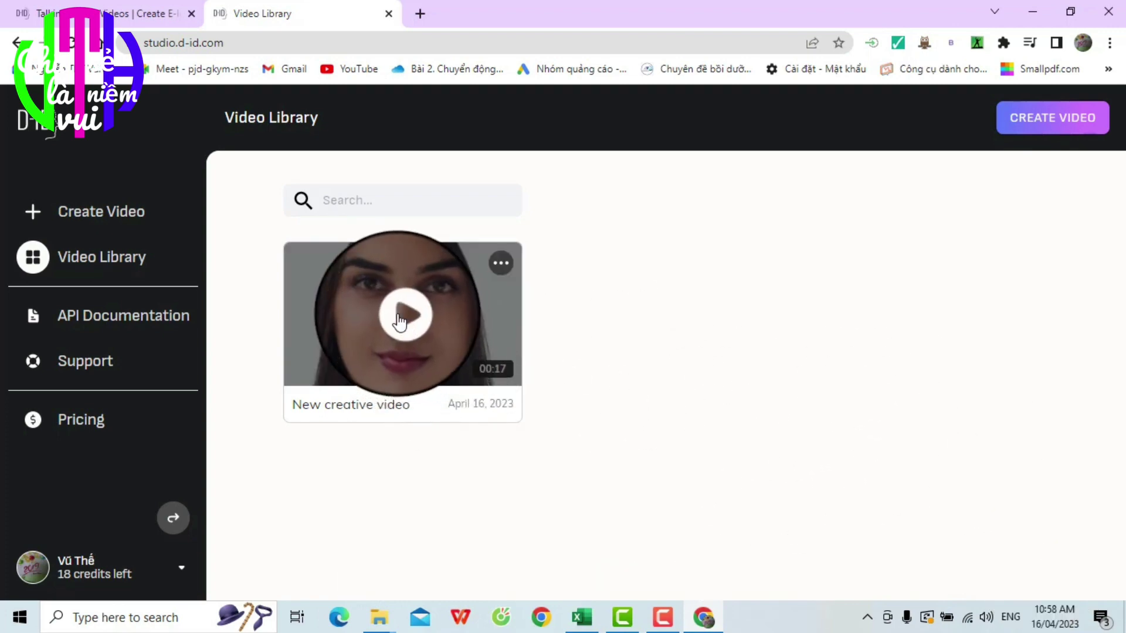
click(401, 316)
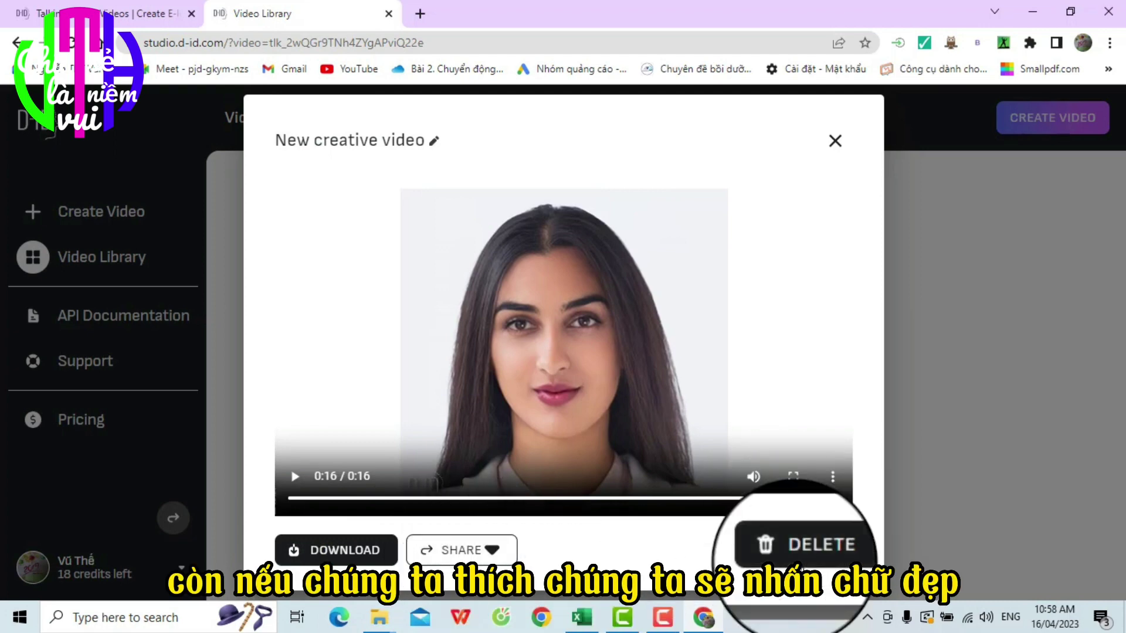
click(834, 142)
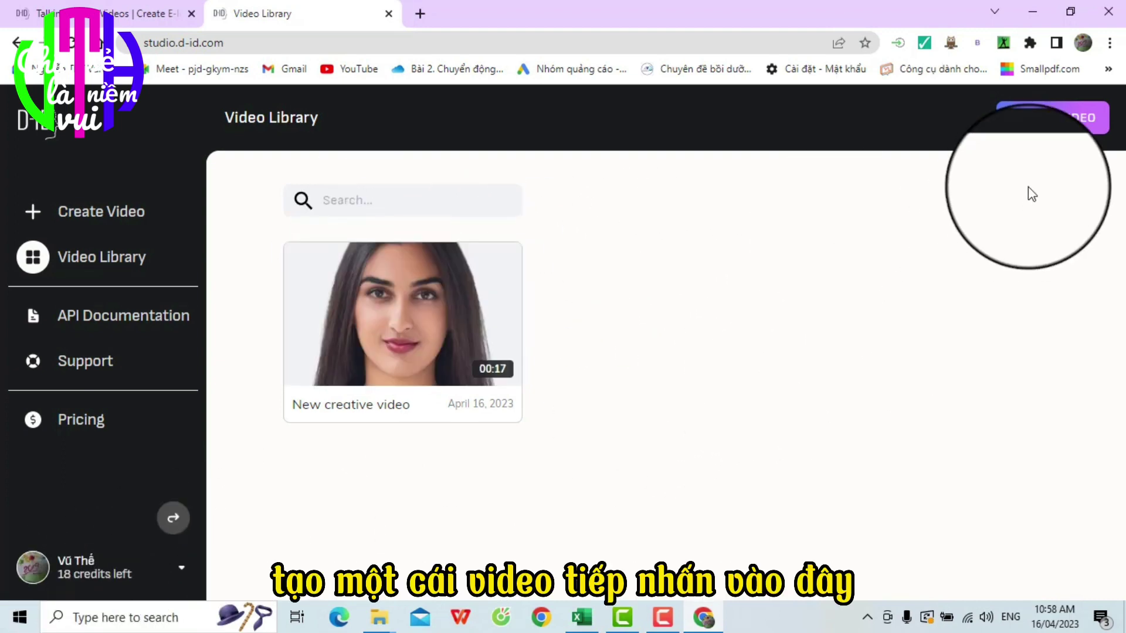
Start a new video and set its script language to Vietnamese (Vietnam) with the NamMinh voice
click(1029, 135)
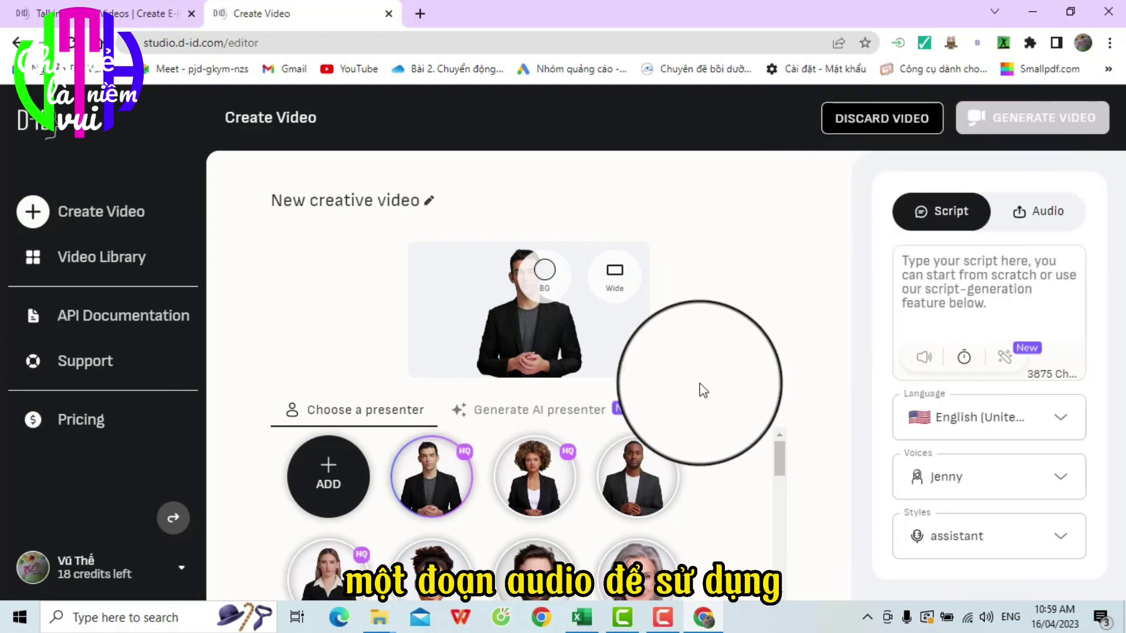
drag(781, 456, 779, 472)
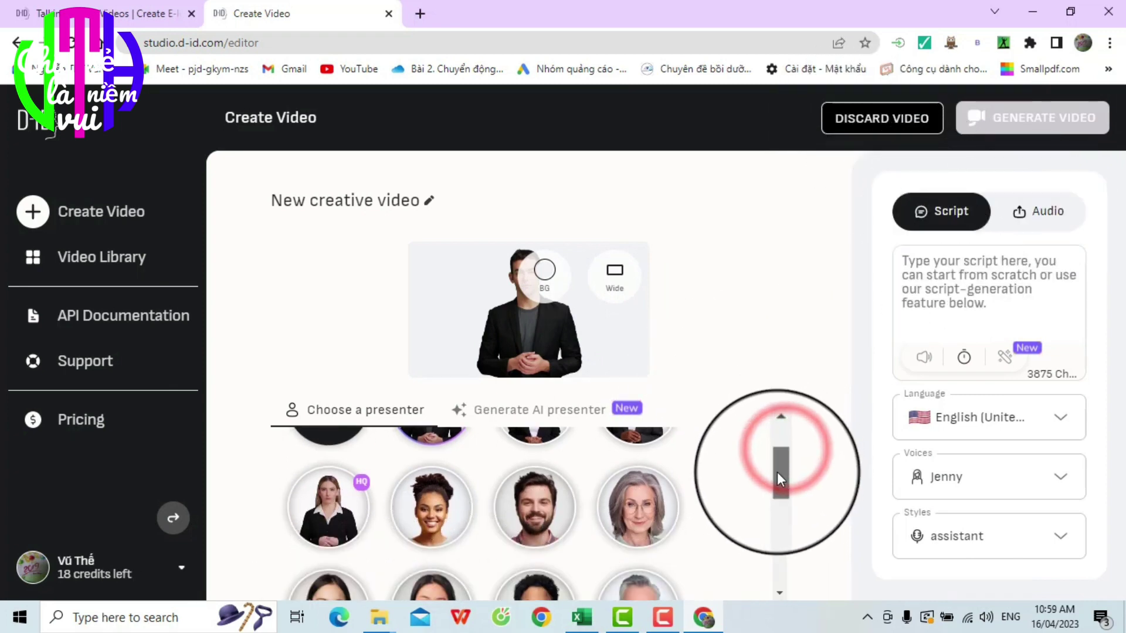
click(1062, 421)
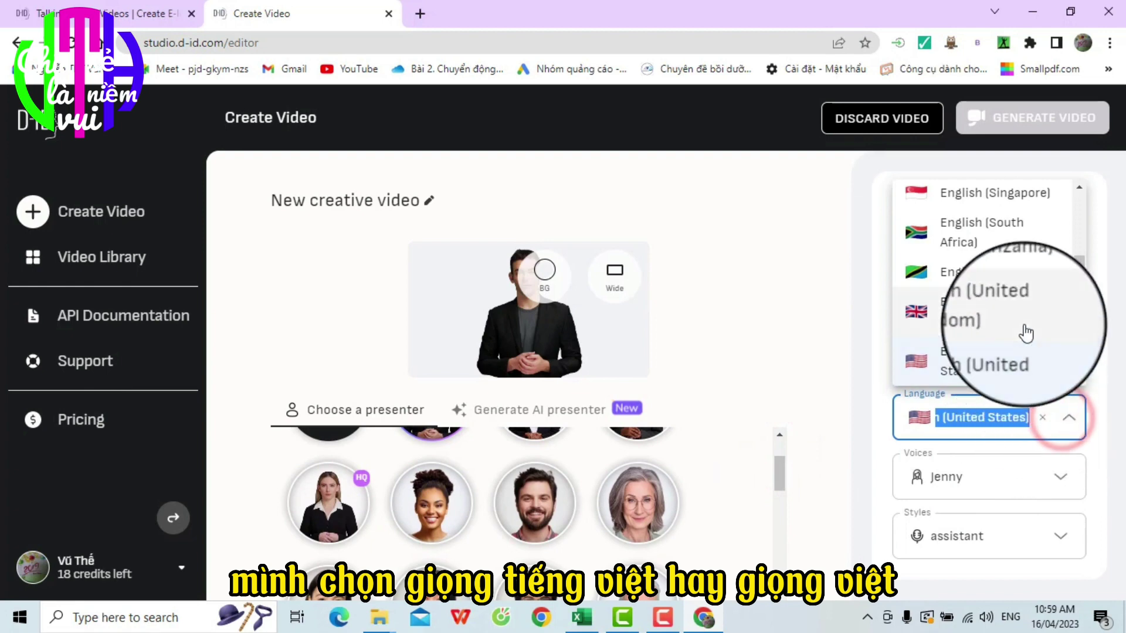
scroll(1025, 323, down, 20)
scroll(1025, 323, down, 20)
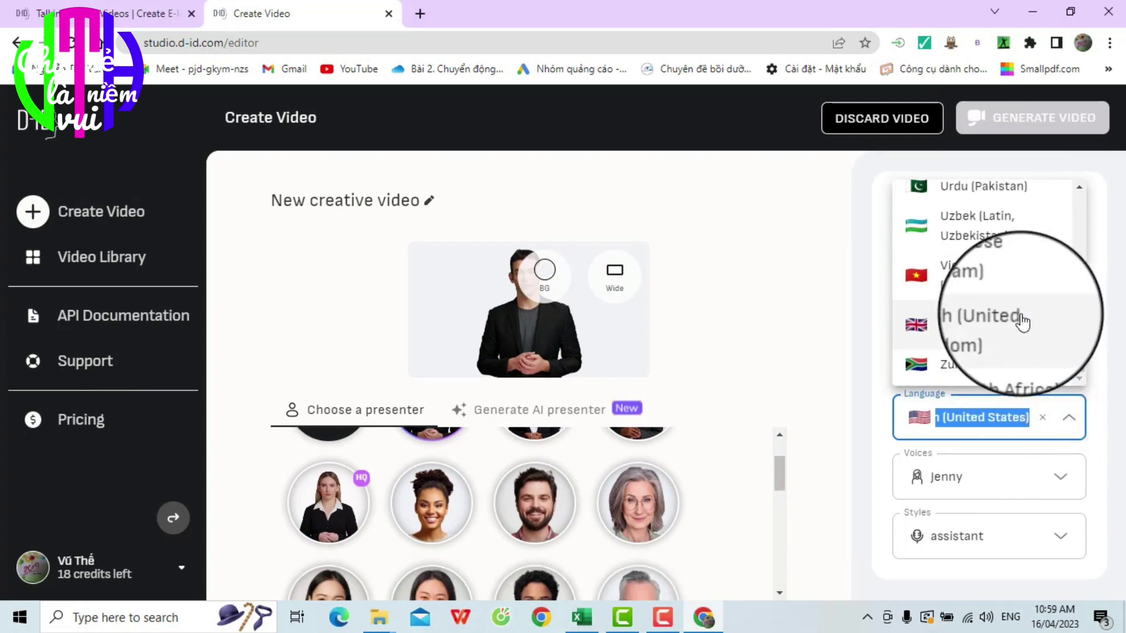
click(973, 281)
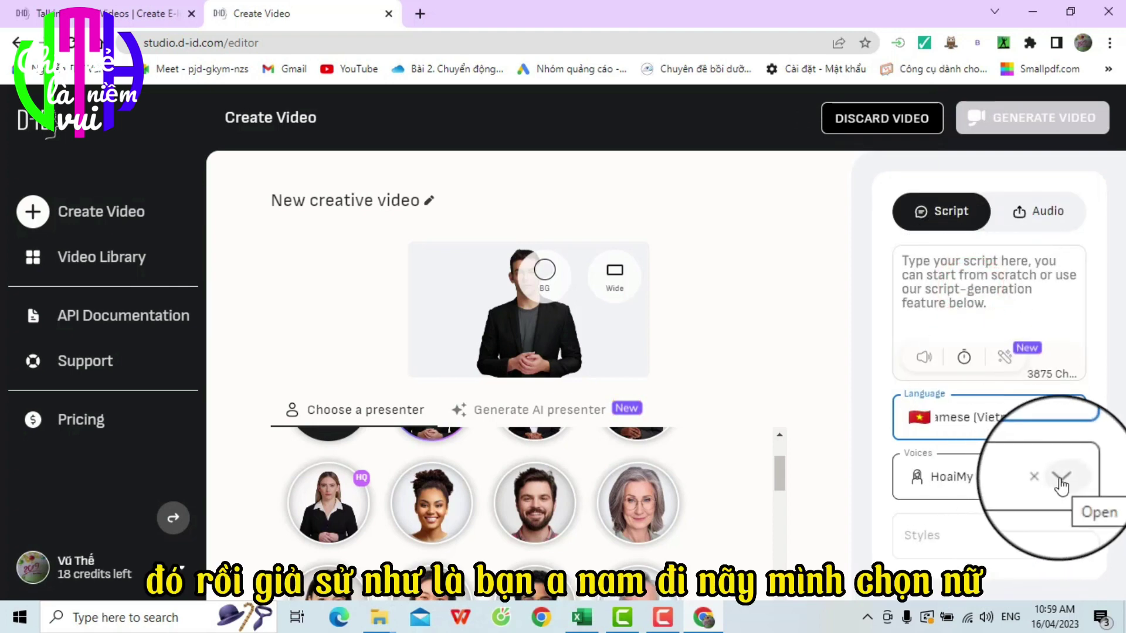
click(1061, 477)
click(962, 426)
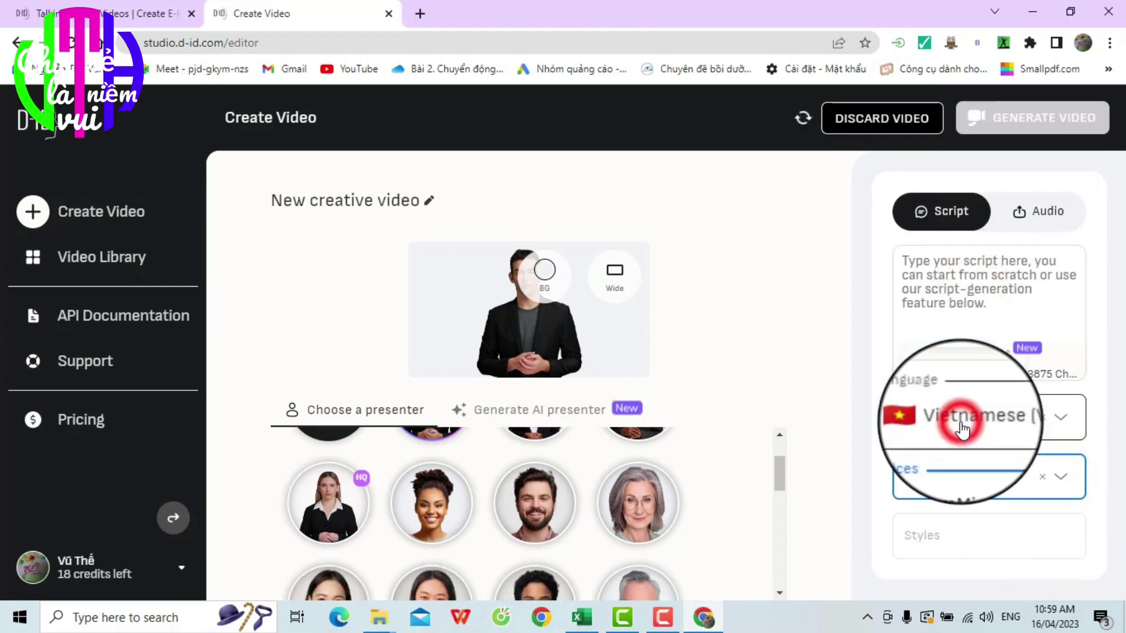
Choose the smiling young man with short black hair and a grey sweater as the presenter
scroll(685, 481, down, 3)
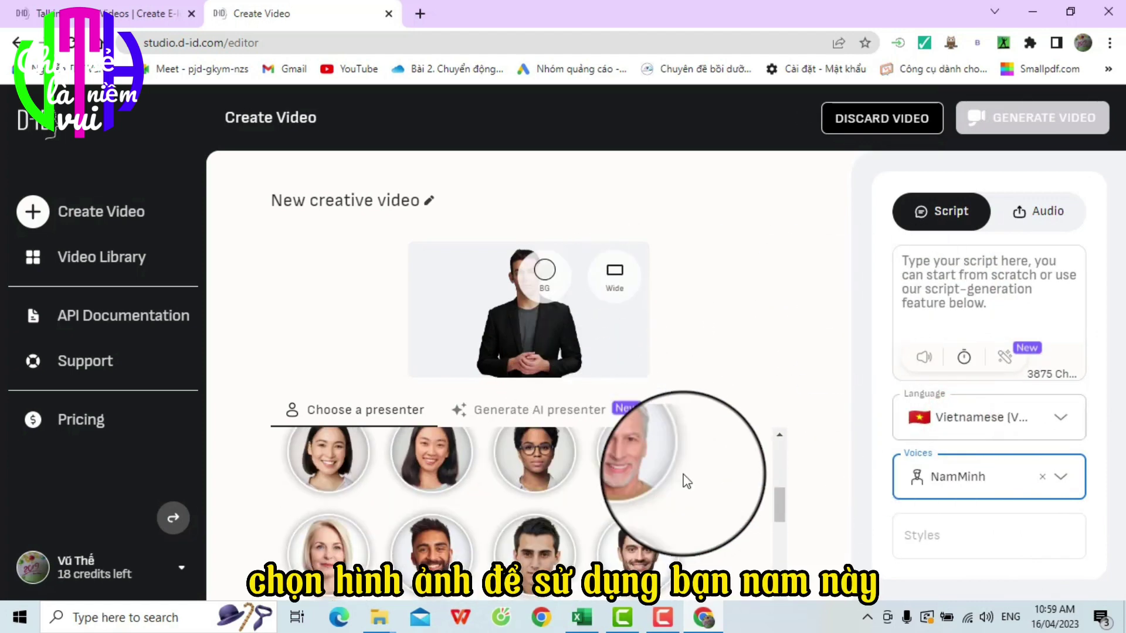
scroll(539, 480, down, 2)
click(533, 514)
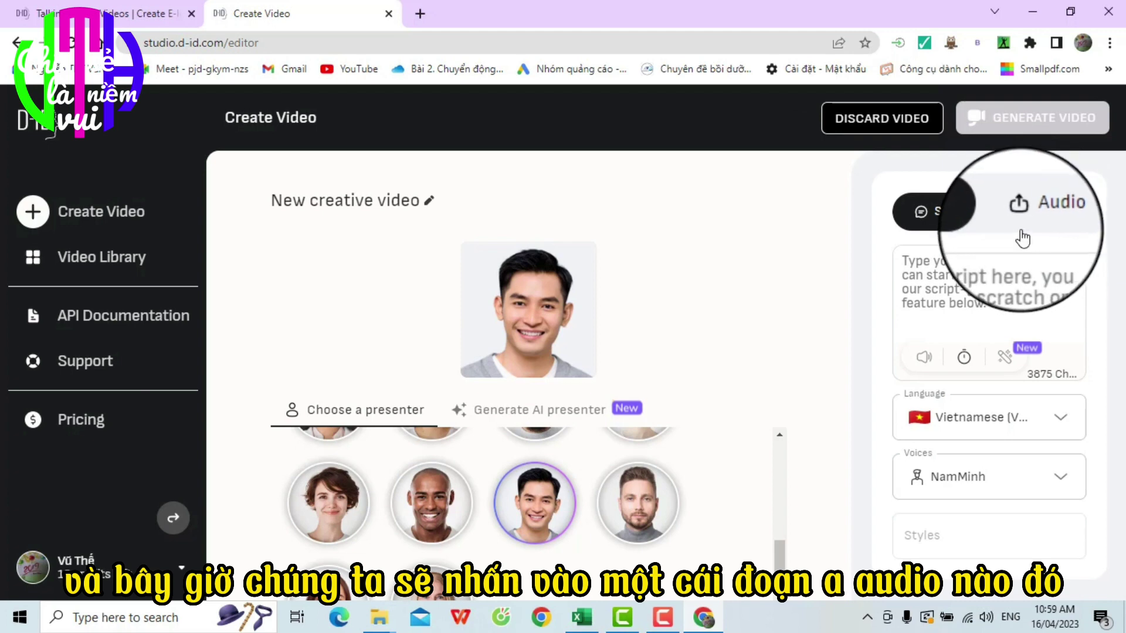
Upload the first audio recording from the voice folder on DATA (D:) as the presenter's own voice and preview it
click(907, 262)
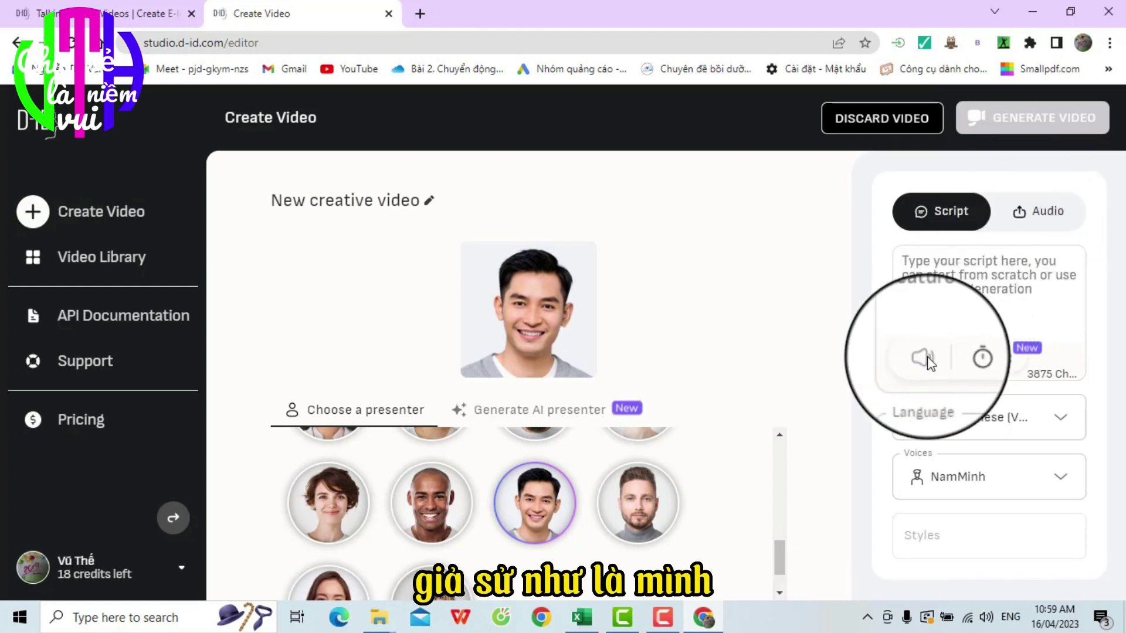
click(1037, 220)
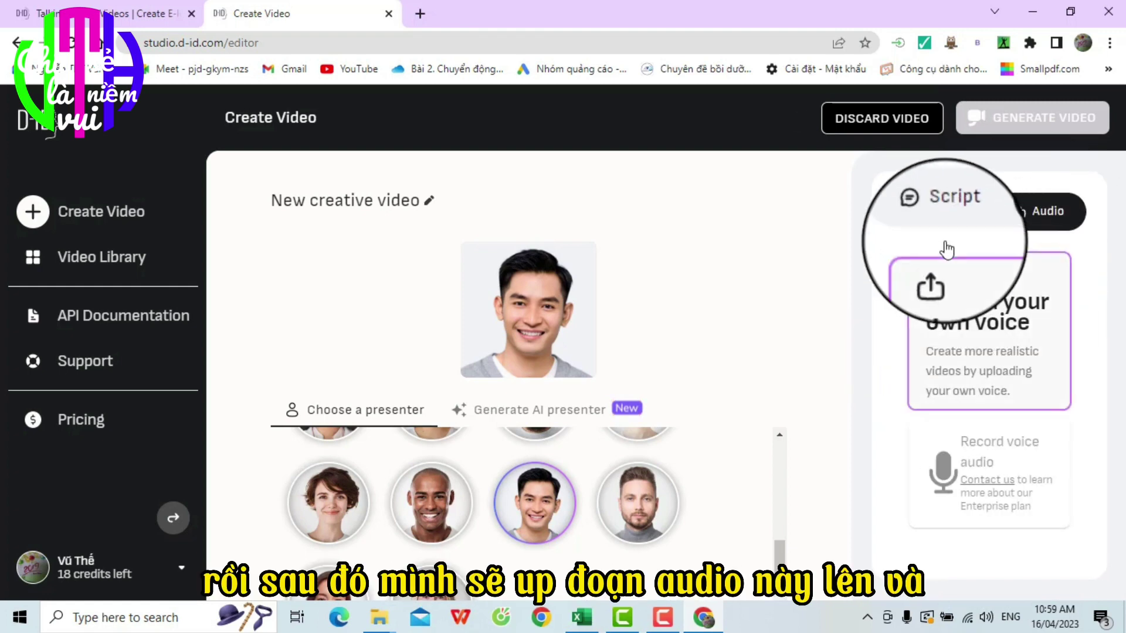
click(958, 308)
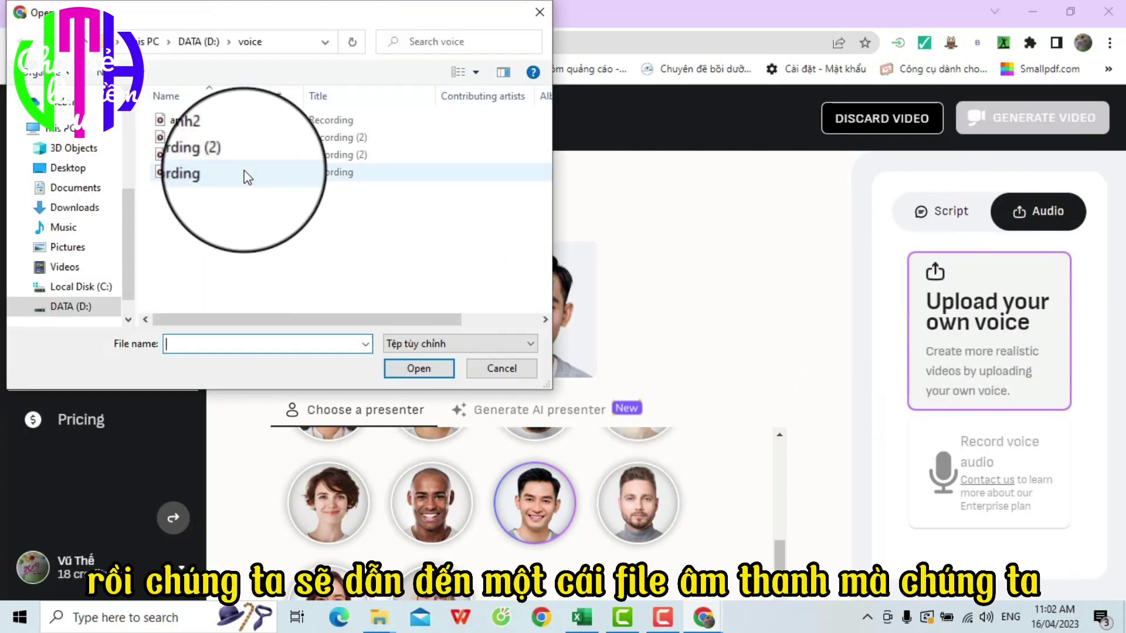
click(184, 124)
click(399, 370)
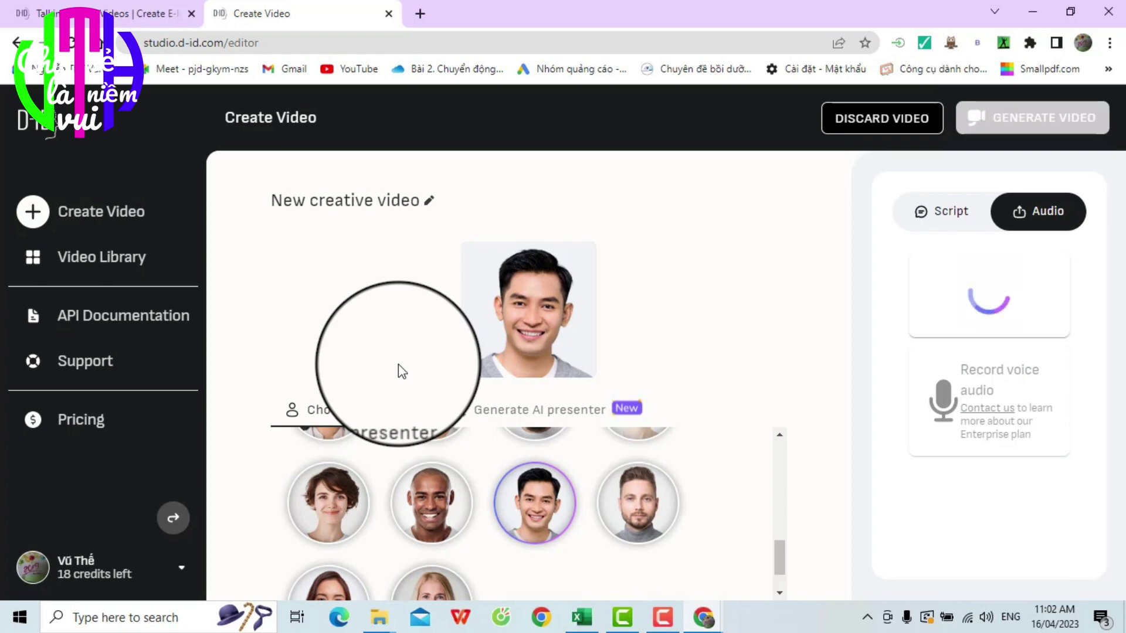
click(1007, 407)
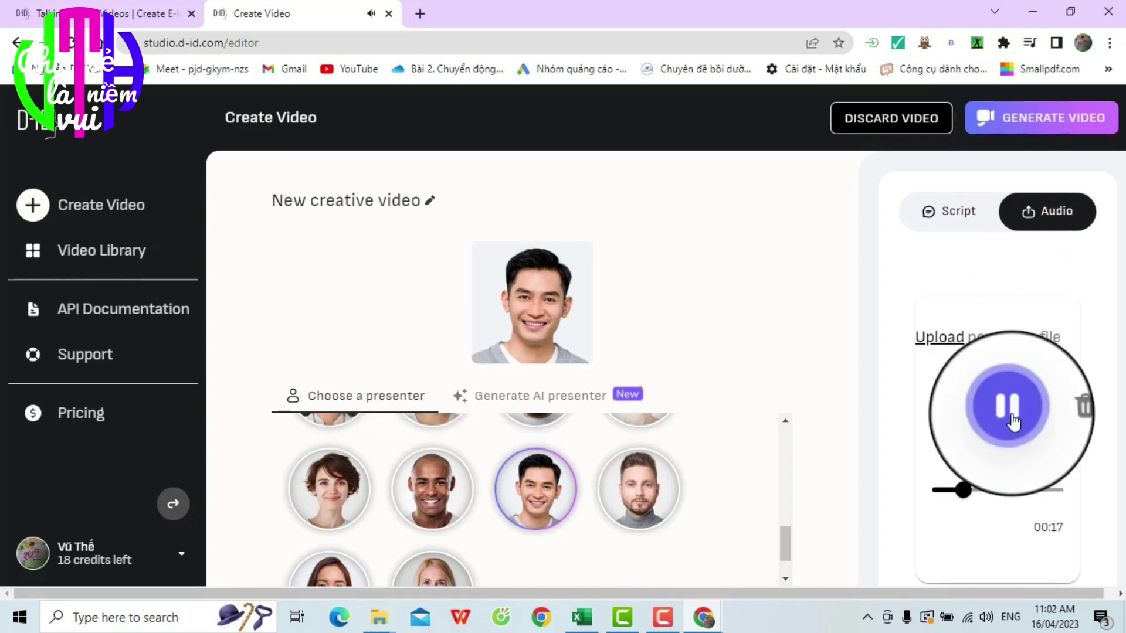
click(1010, 415)
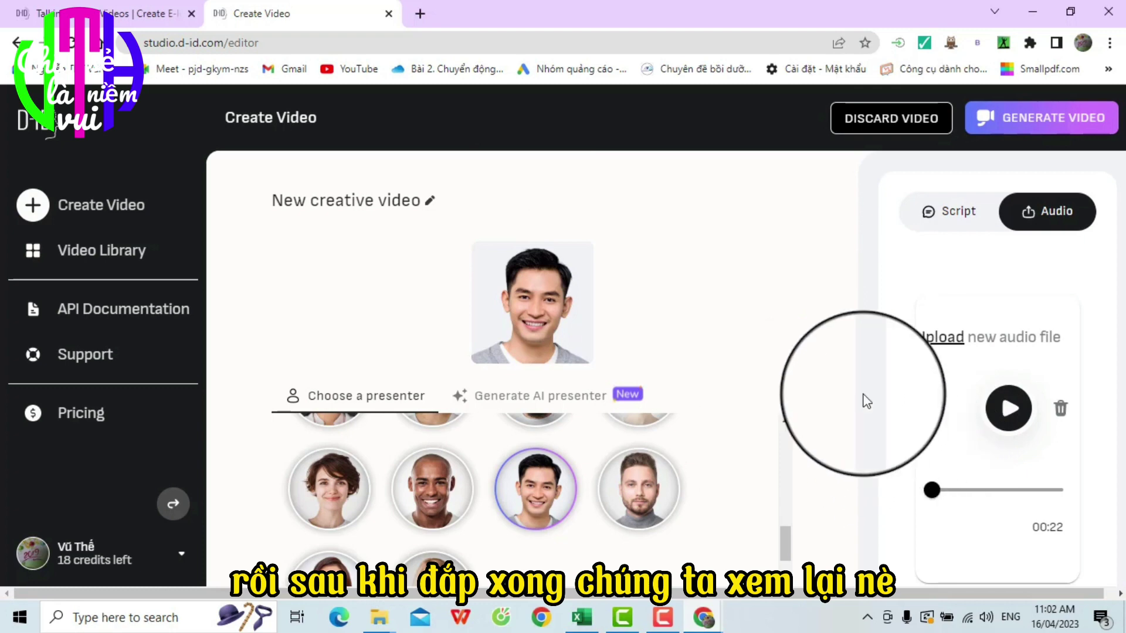
Generate the video for 2 credits and open the newly generated one from the video library for playback
click(1030, 128)
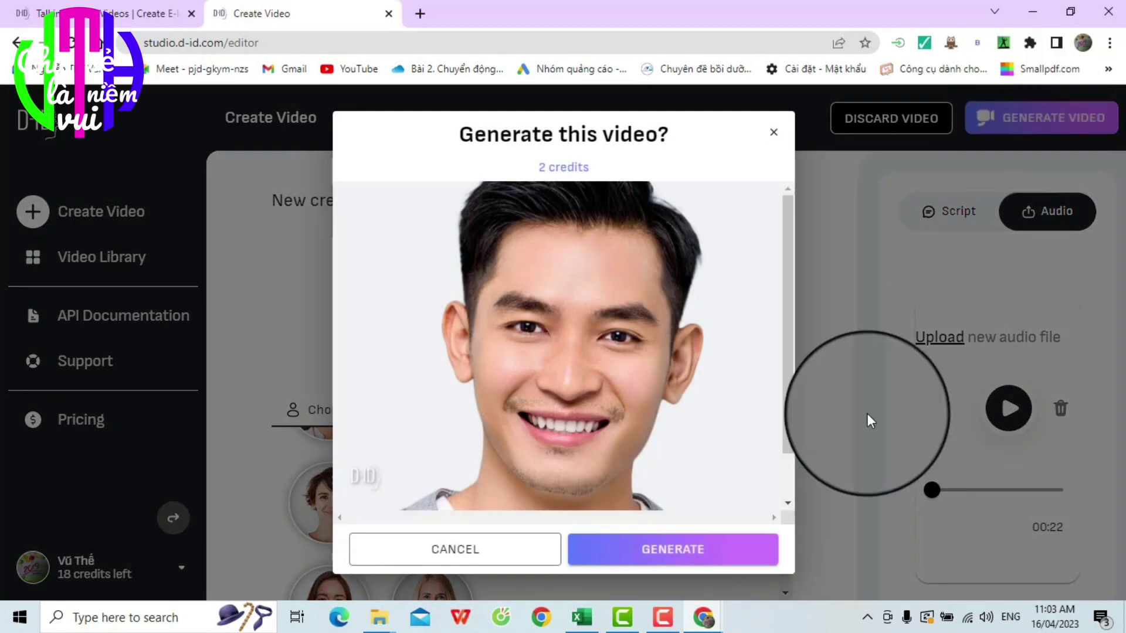
click(675, 545)
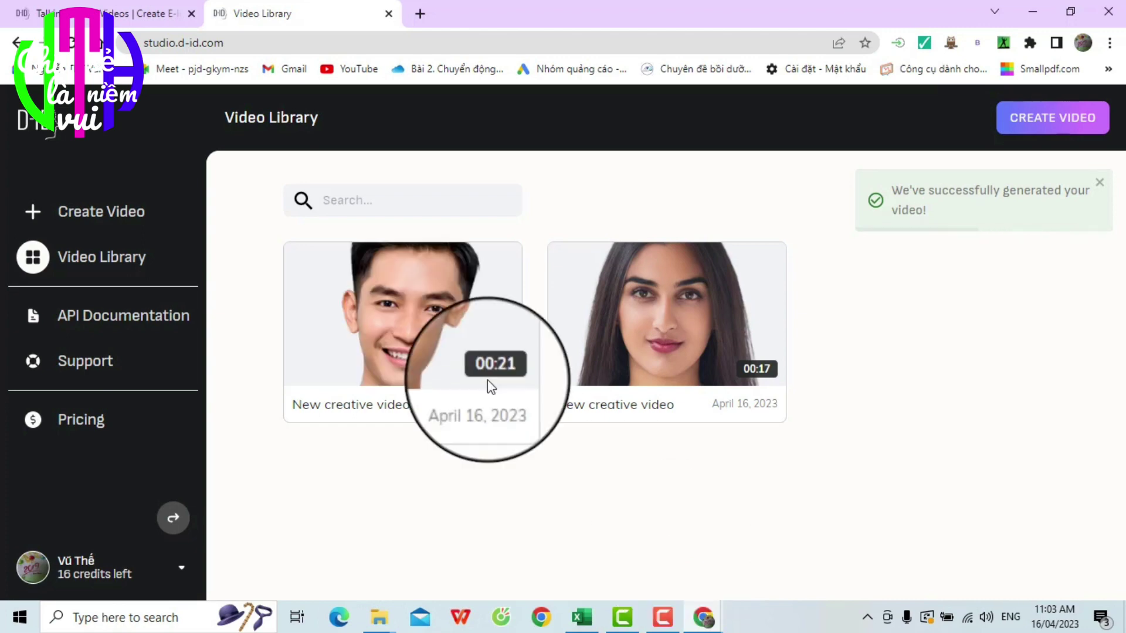
mouse_move(419, 331)
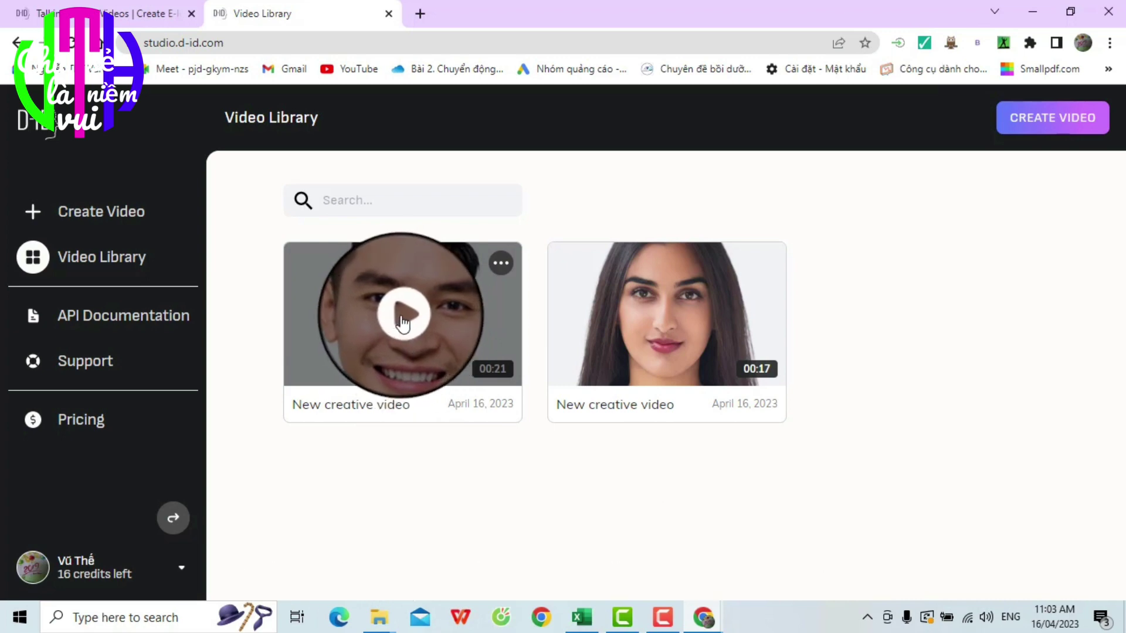
click(403, 316)
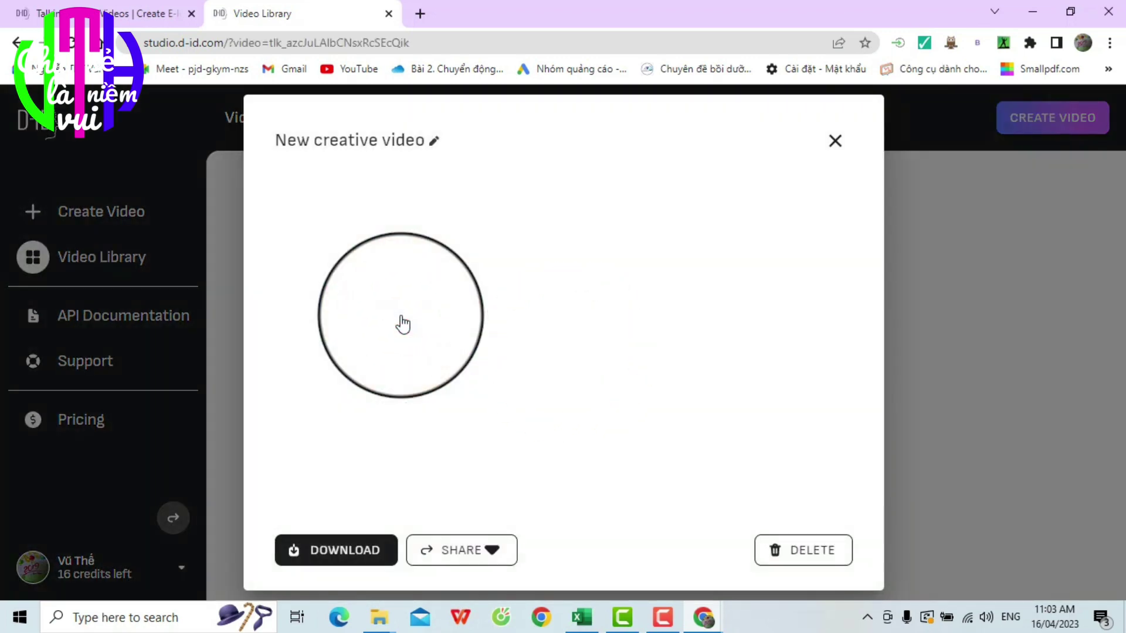